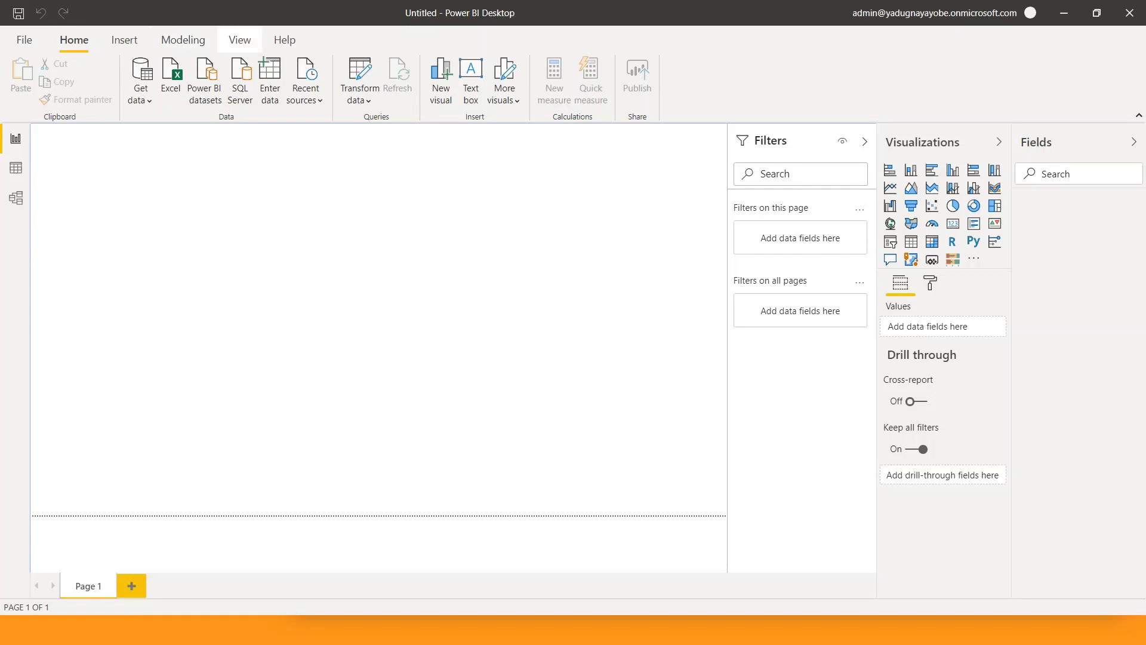
{"action": "left_click", "coordinate": [24, 39]}
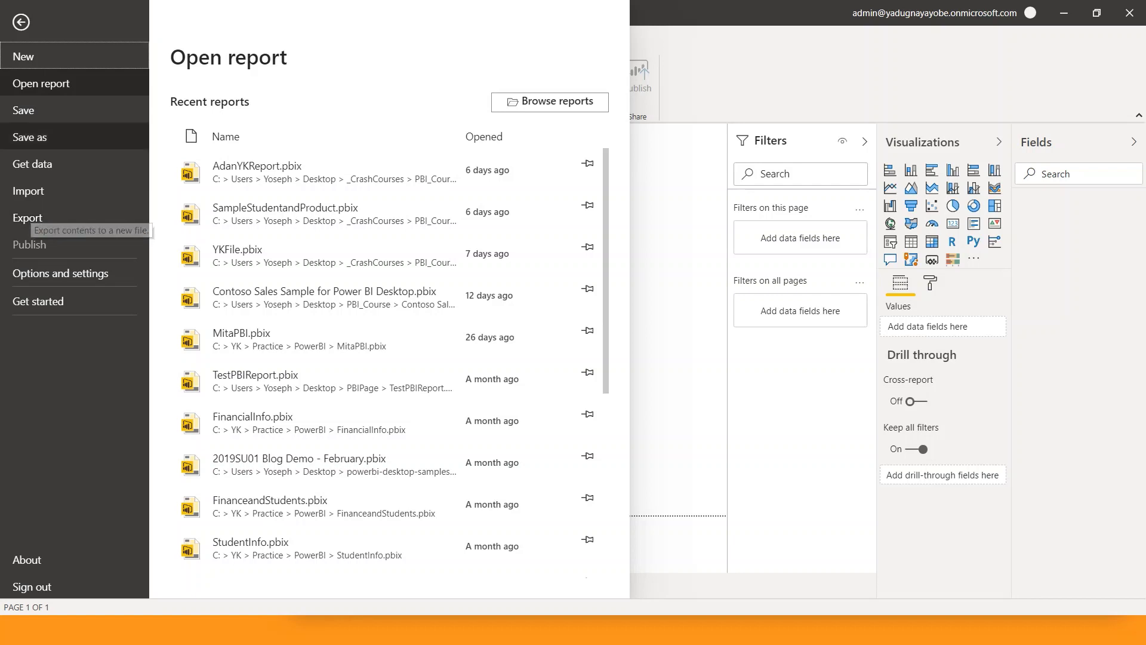
{"action": "left_click", "coordinate": [21, 22]}
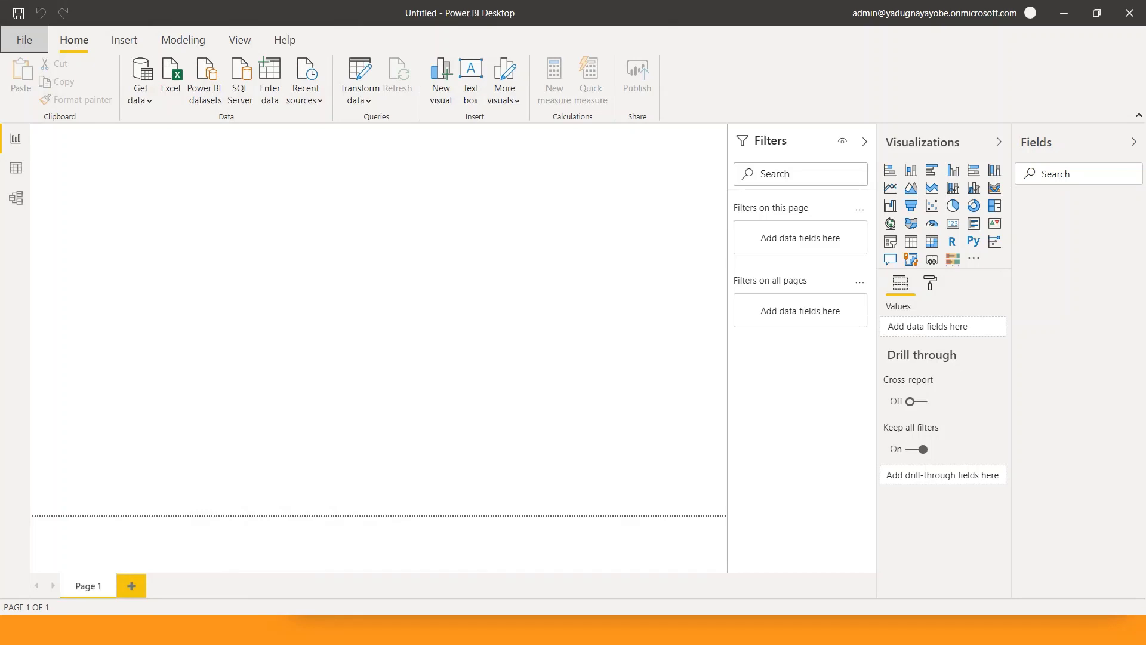
Step: Show the desktop and open its _CrashCourses folder in a maximized File Explorer window
{"action": "key", "text": "super+d"}
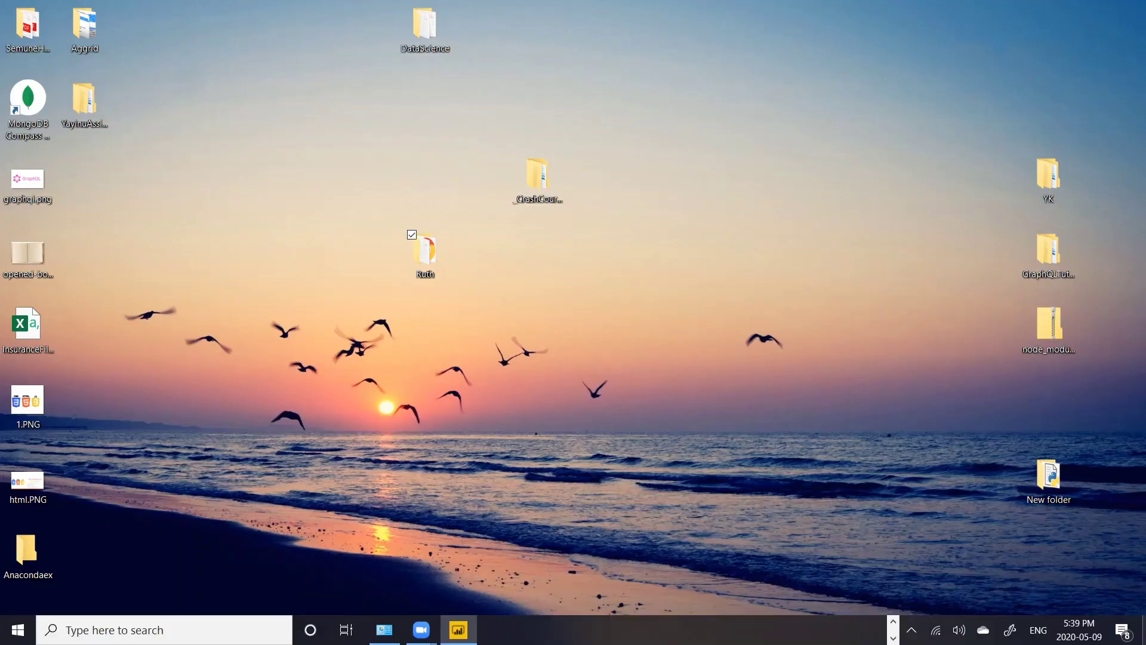
{"action": "left_click", "coordinate": [425, 253]}
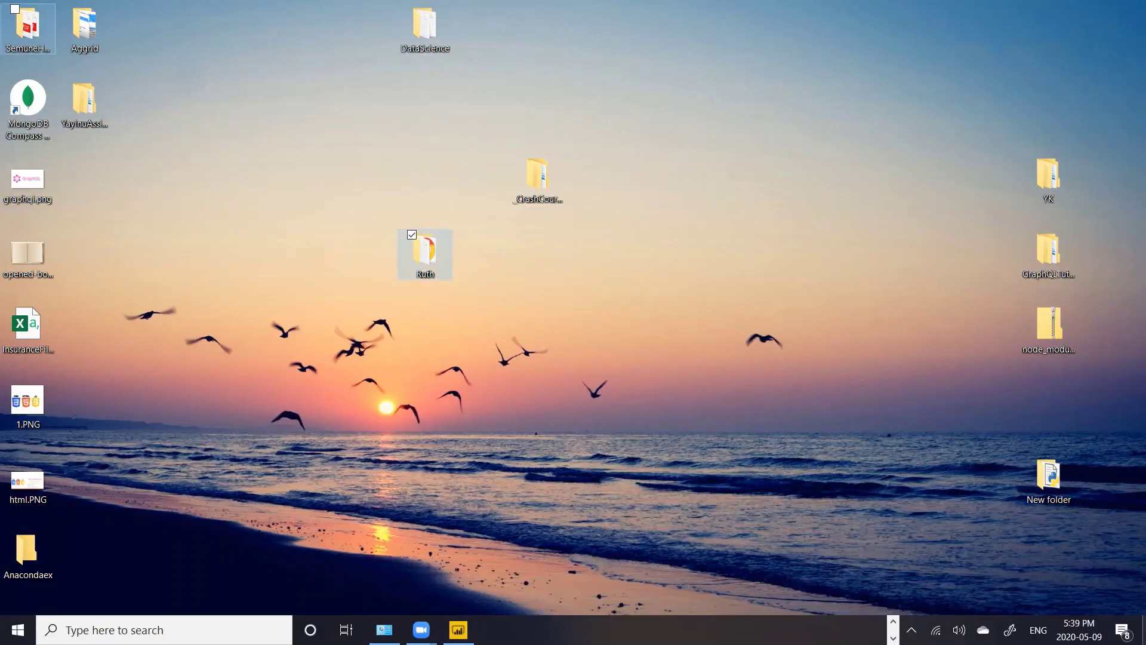
{"action": "left_click", "coordinate": [537, 178]}
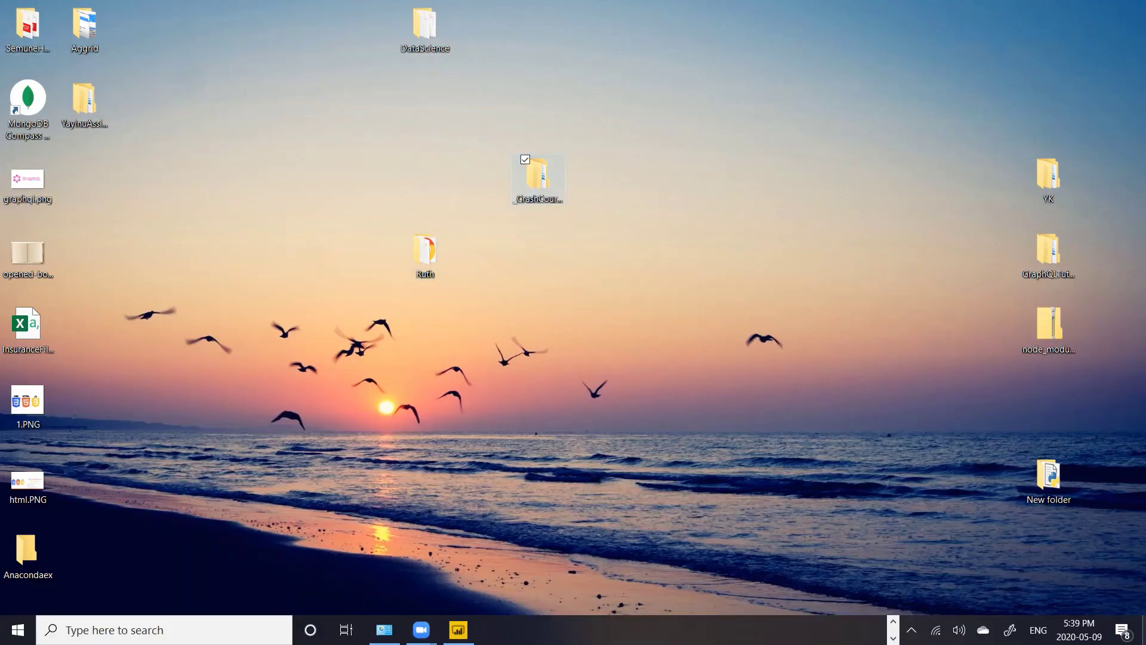
{"action": "left_click", "coordinate": [537, 179]}
{"action": "key", "text": "Return"}
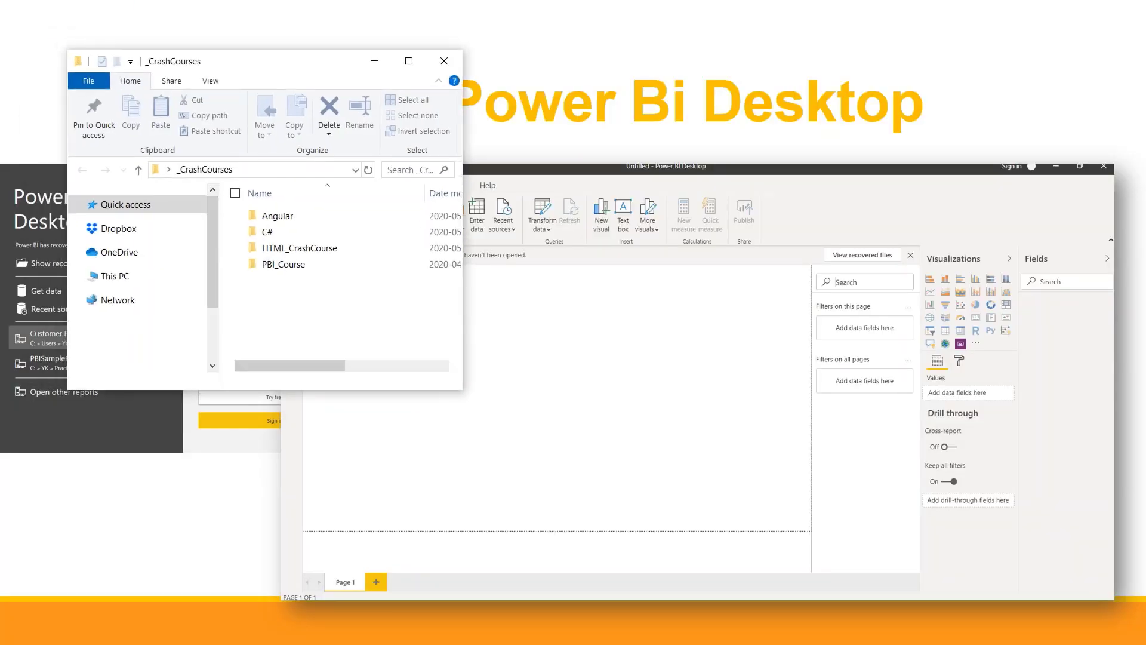
{"action": "left_click", "coordinate": [412, 60]}
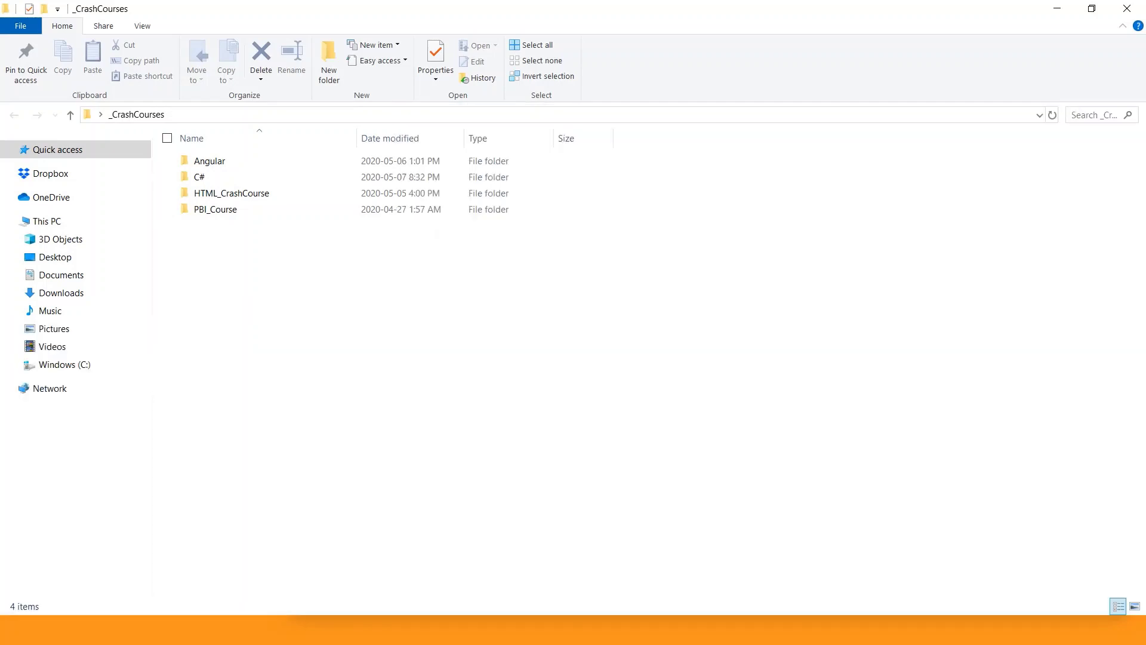
Step: Look through the Power BI Samples and Power-BI-Tutorial-Files folders inside PBI_Course
{"action": "double_click", "coordinate": [216, 209]}
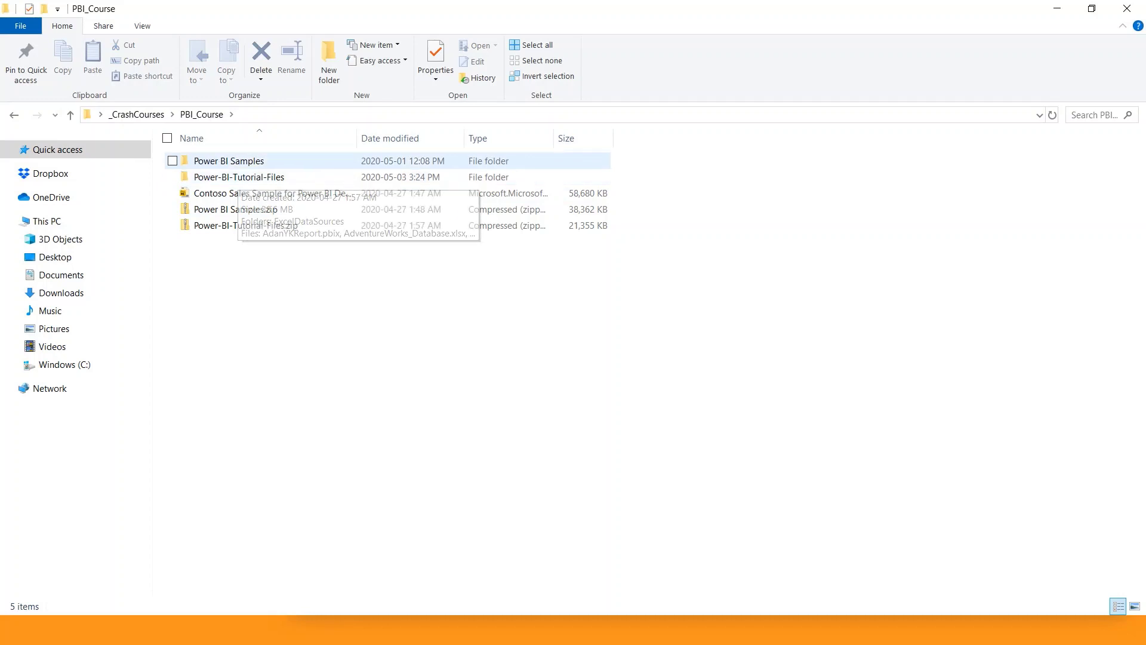
{"action": "double_click", "coordinate": [234, 162]}
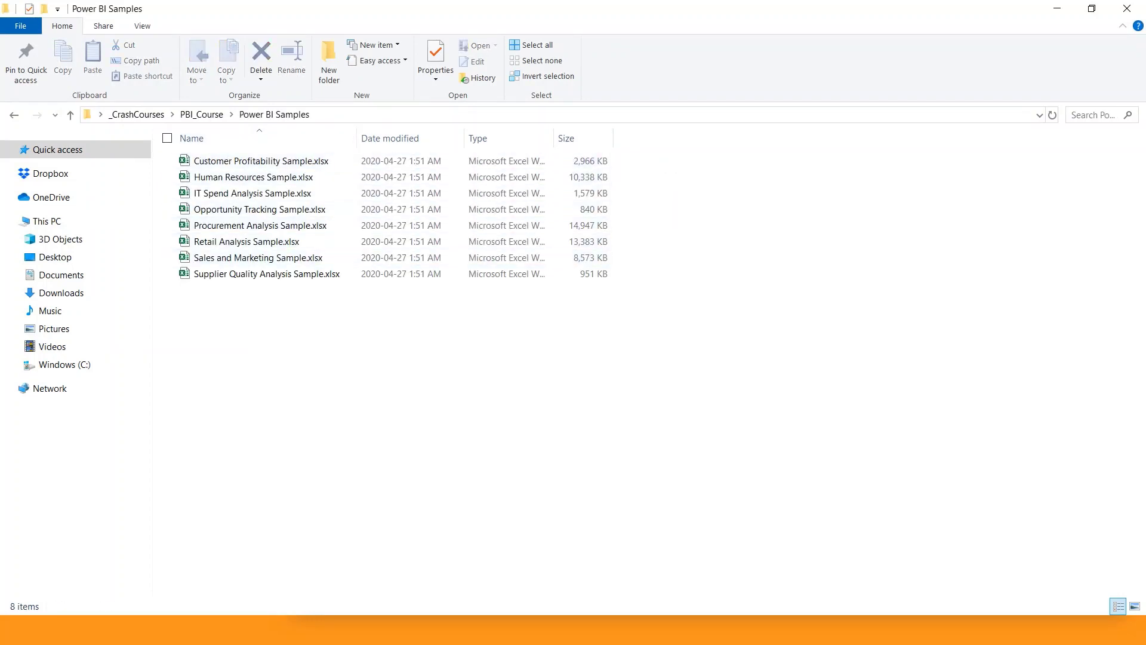
{"action": "left_click", "coordinate": [201, 114]}
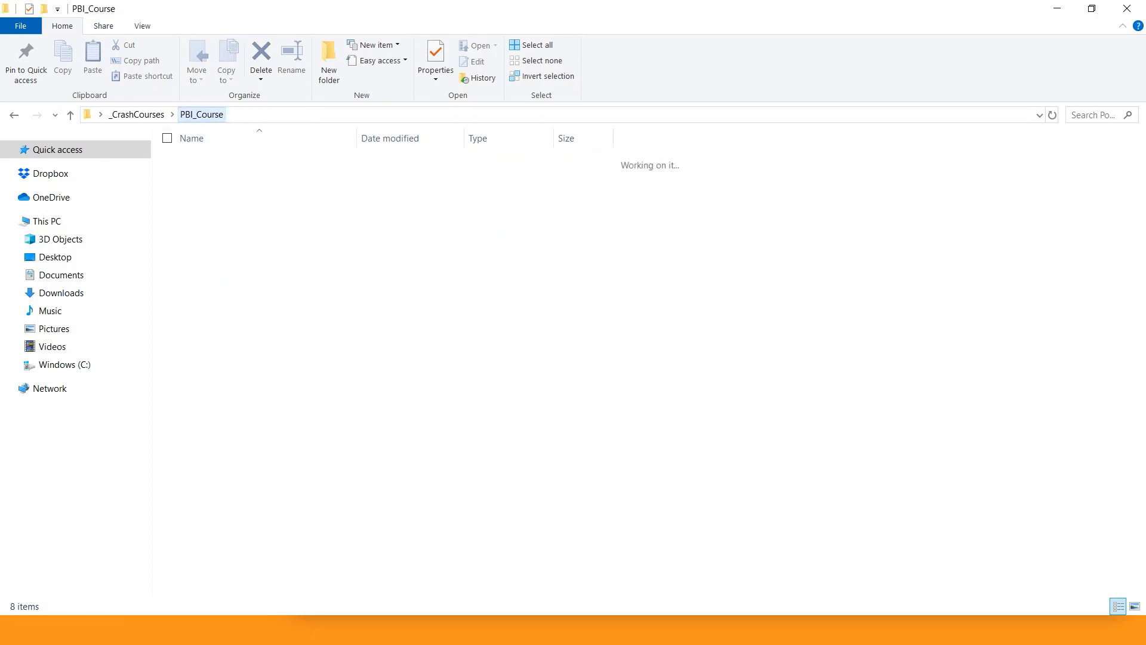
{"action": "double_click", "coordinate": [239, 177]}
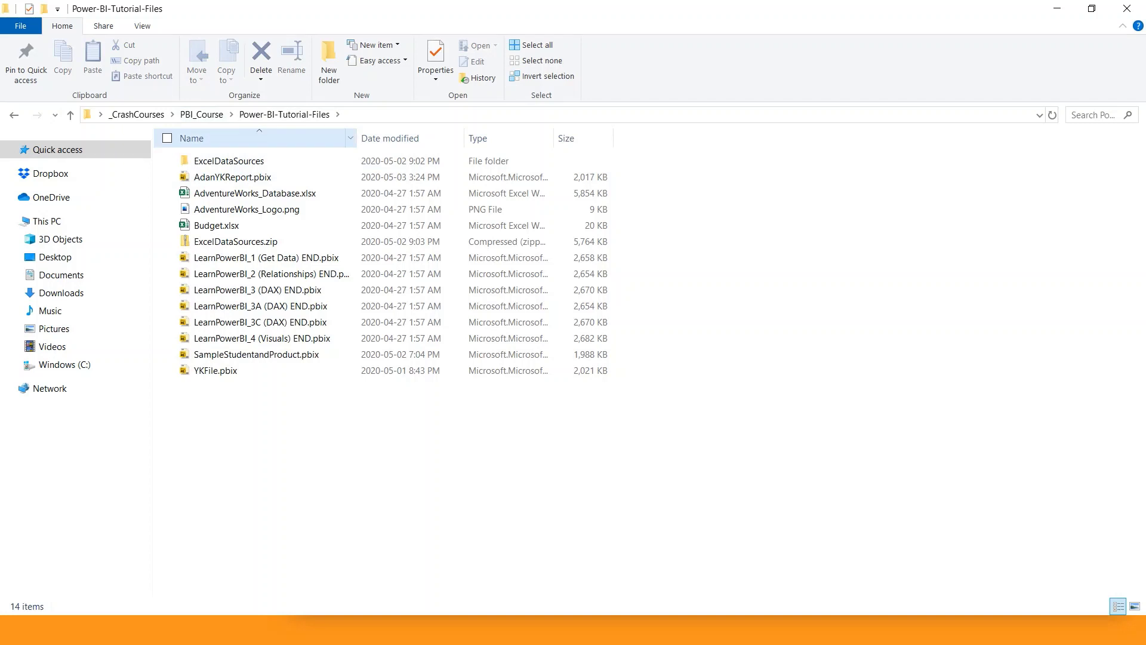
{"action": "left_click", "coordinate": [202, 114]}
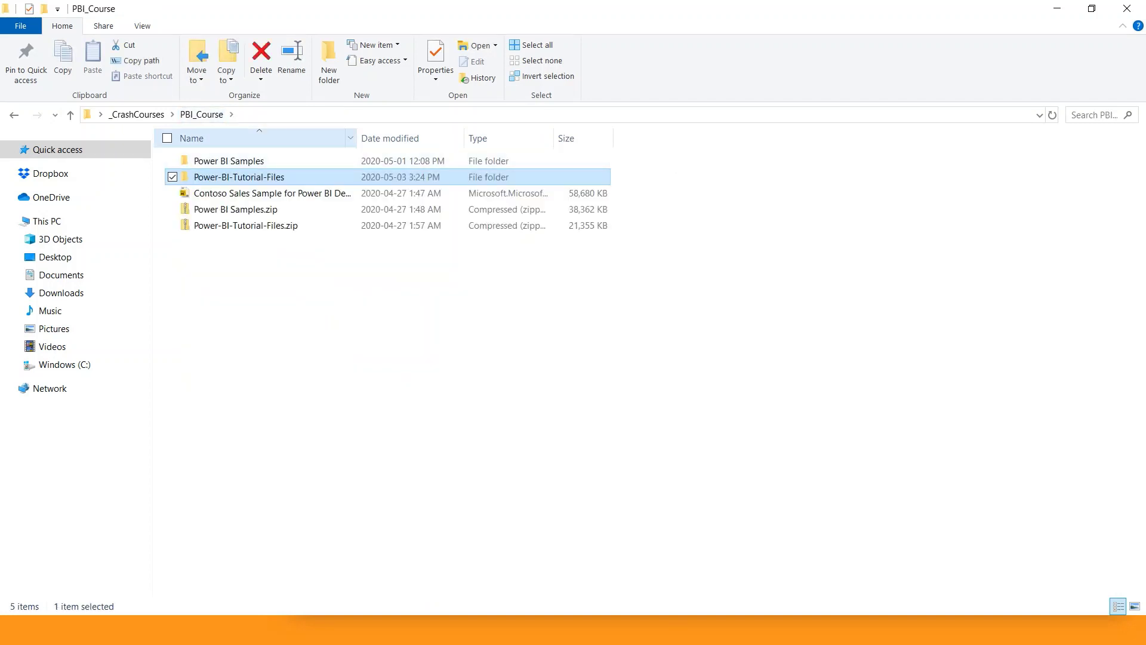
Step: Inspect the contents of Power BI Samples.zip in PBI_Course and return to the _CrashCourses folder
{"action": "left_click", "coordinate": [136, 114]}
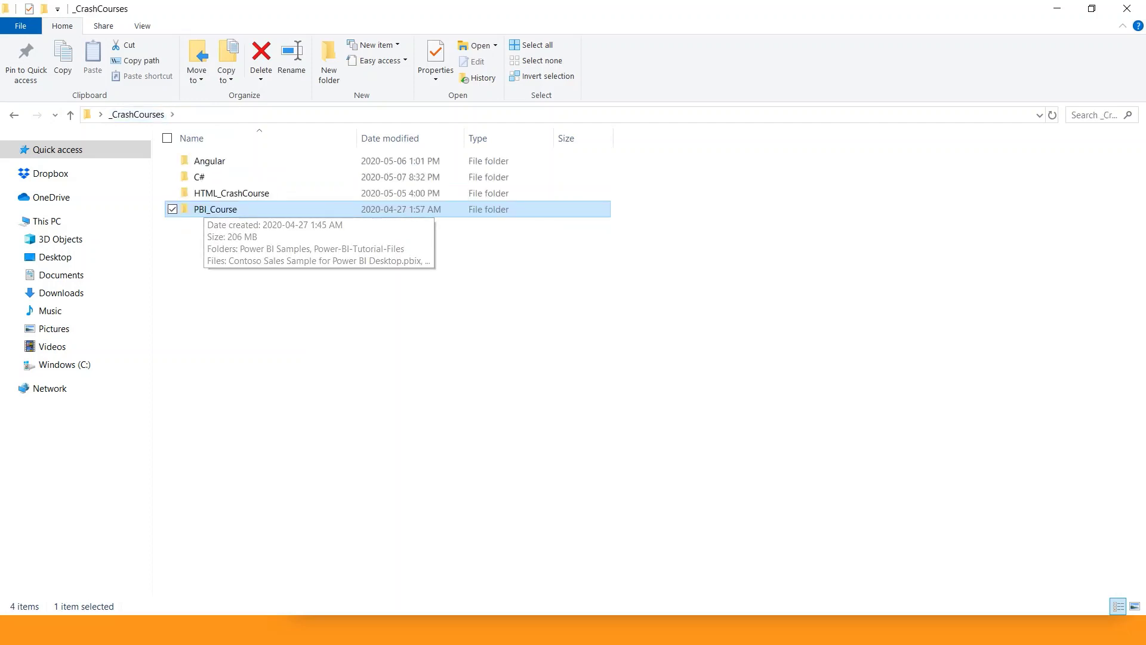
{"action": "key", "text": "Return"}
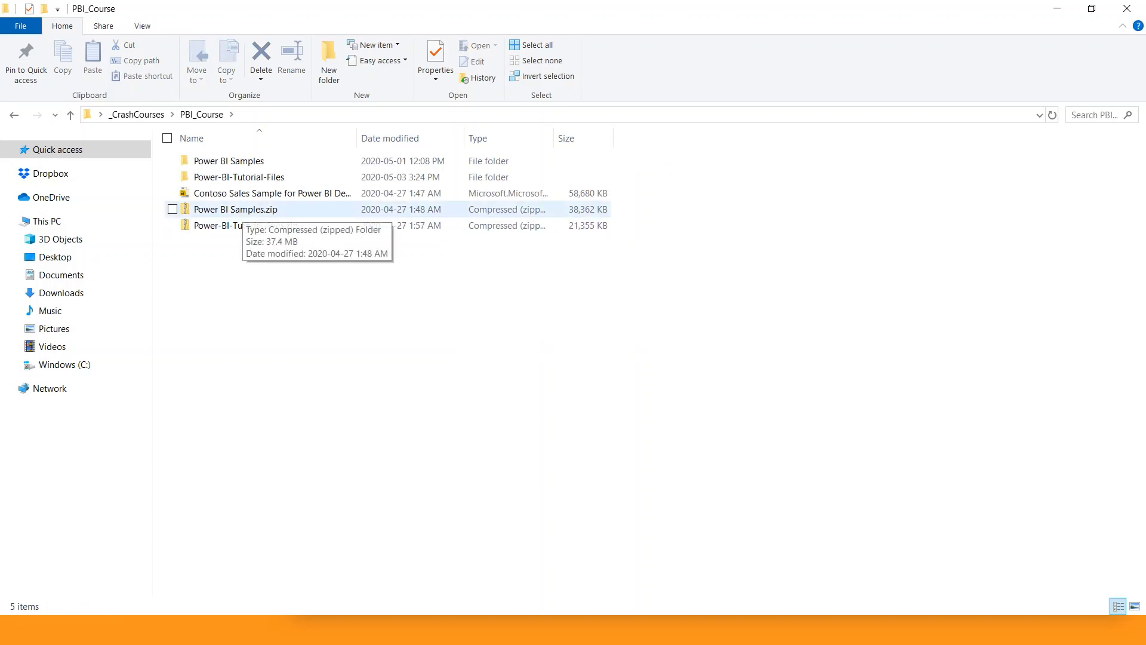
{"action": "double_click", "coordinate": [236, 209]}
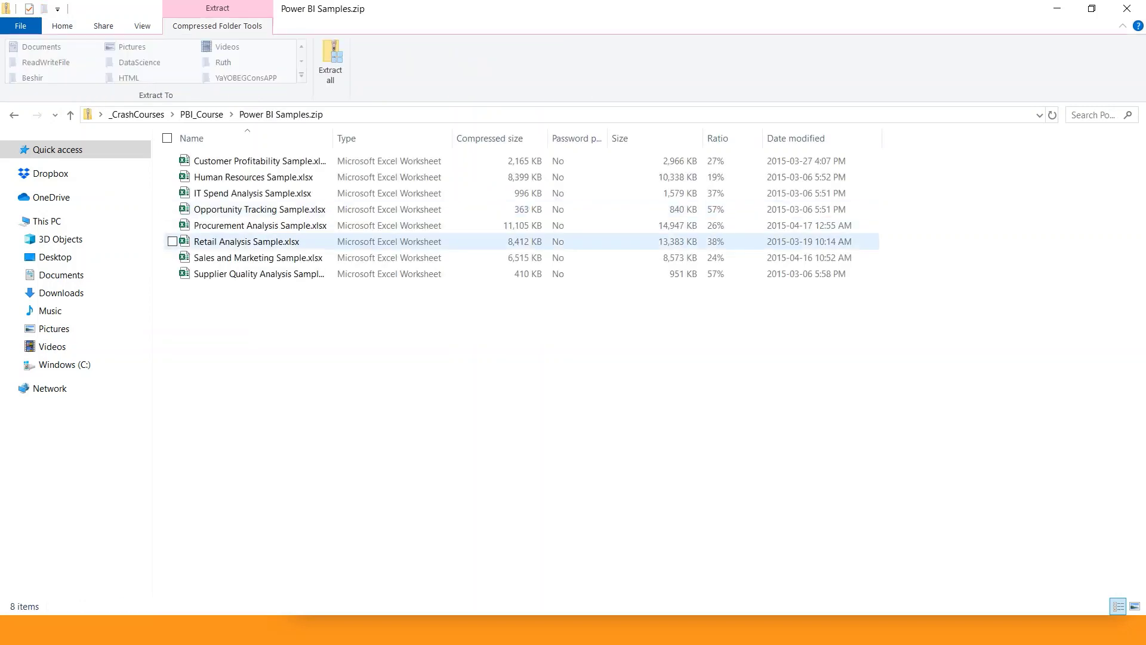
{"action": "left_click", "coordinate": [202, 115]}
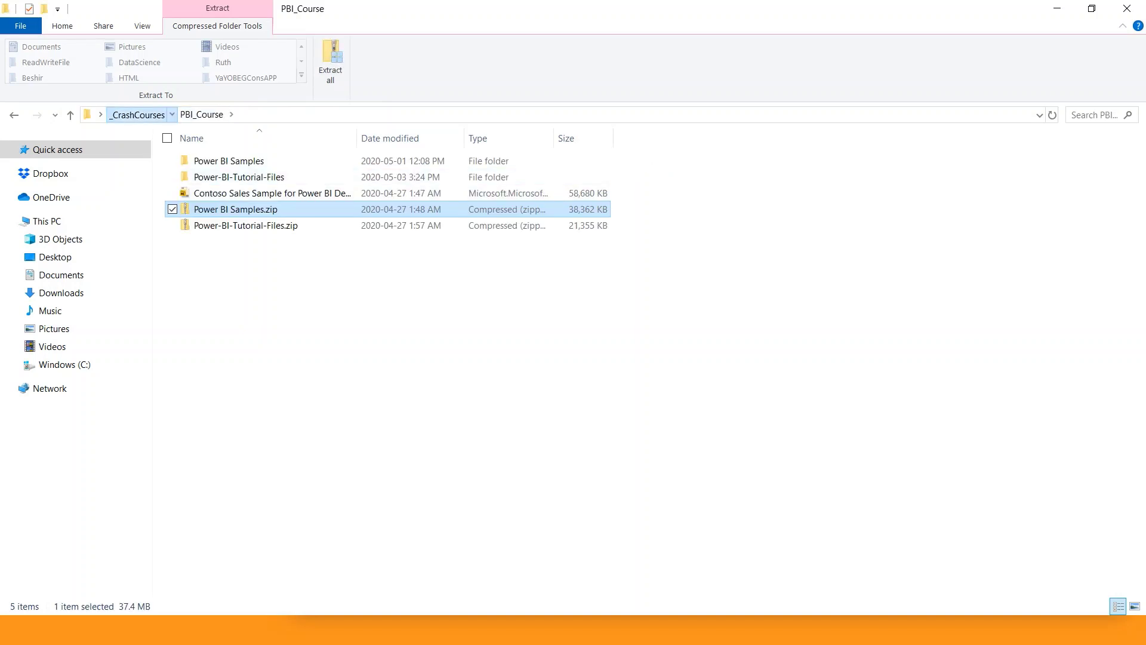
{"action": "left_click", "coordinate": [136, 115]}
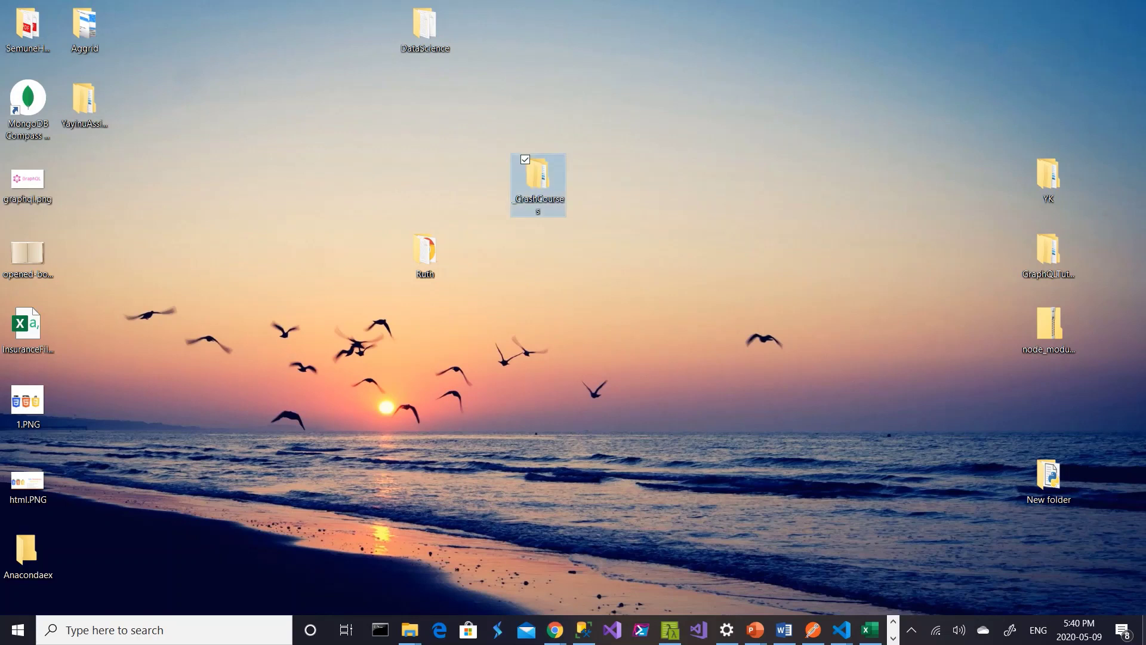
Step: Switch back to the blank, untitled report in Power BI Desktop
{"action": "left_click", "coordinate": [557, 181]}
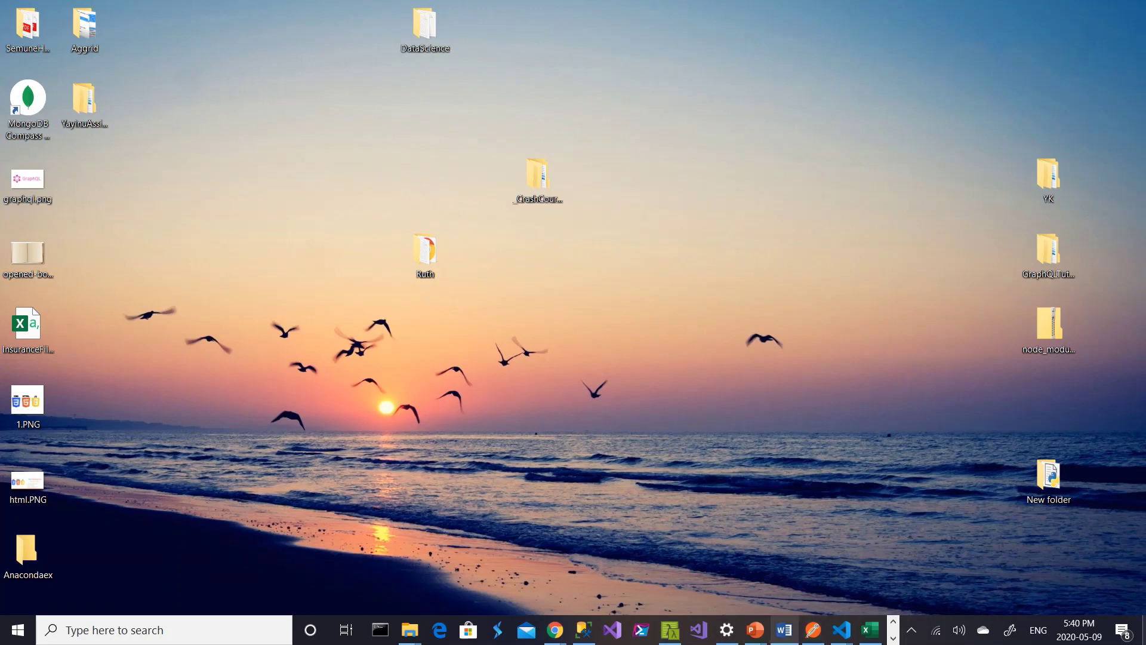
{"action": "key", "text": "alt+Tab"}
{"action": "key", "text": "alt+Tab"}
{"action": "key", "text": "alt+Tab"}
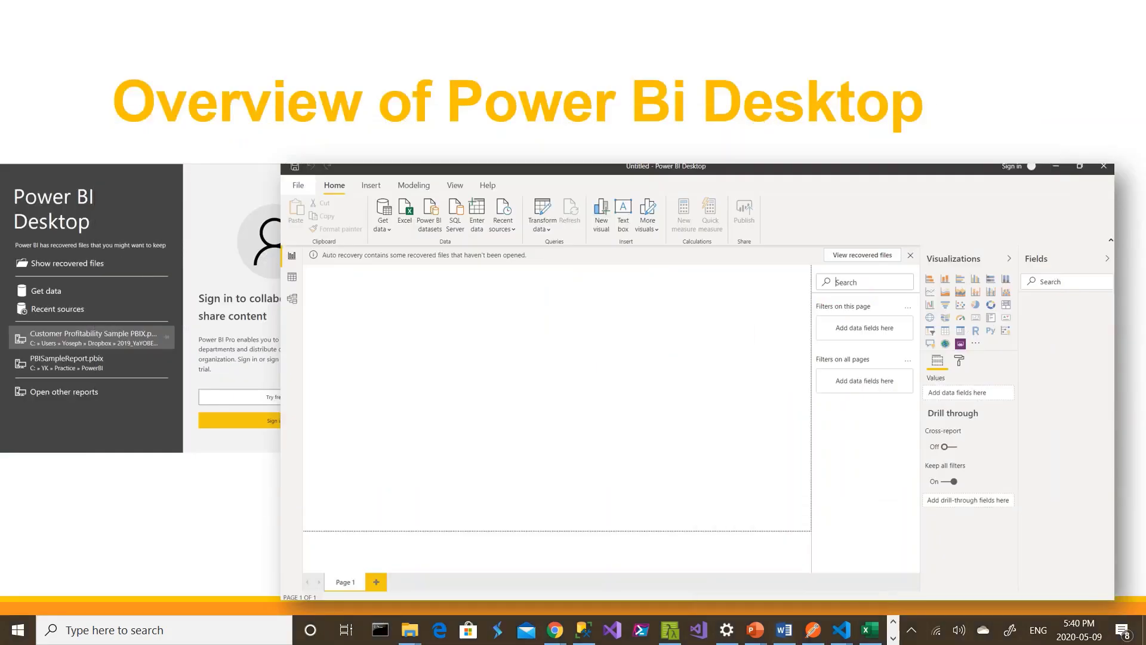
{"action": "key", "text": "alt+Tab"}
{"action": "key", "text": "alt+Tab"}
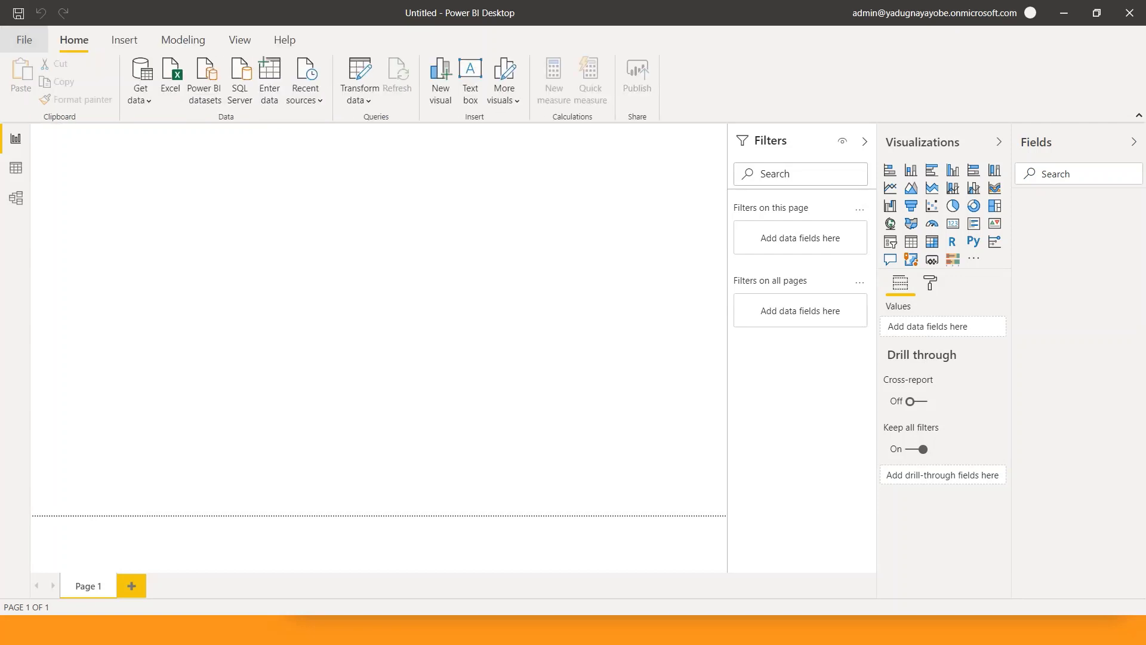
{"action": "left_click", "coordinate": [24, 39]}
{"action": "key", "text": "Escape"}
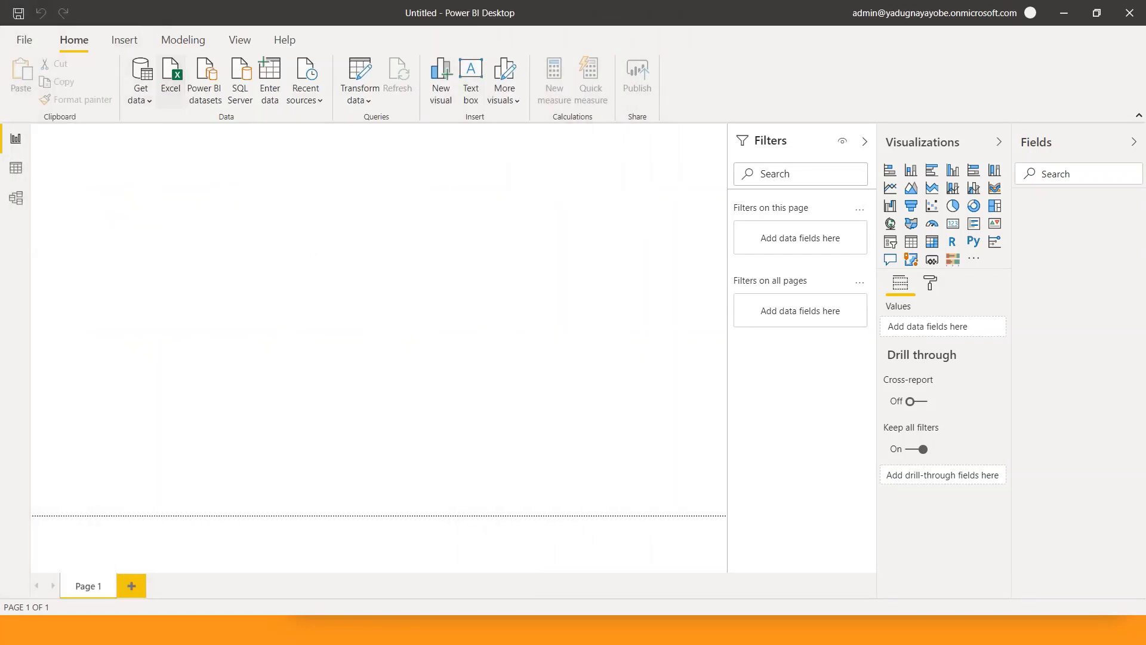
Step: Start an Excel import, copy the Power-BI-Tutorial-Files path from its file dialog, and go to that path in File Explorer
{"action": "left_click", "coordinate": [170, 81]}
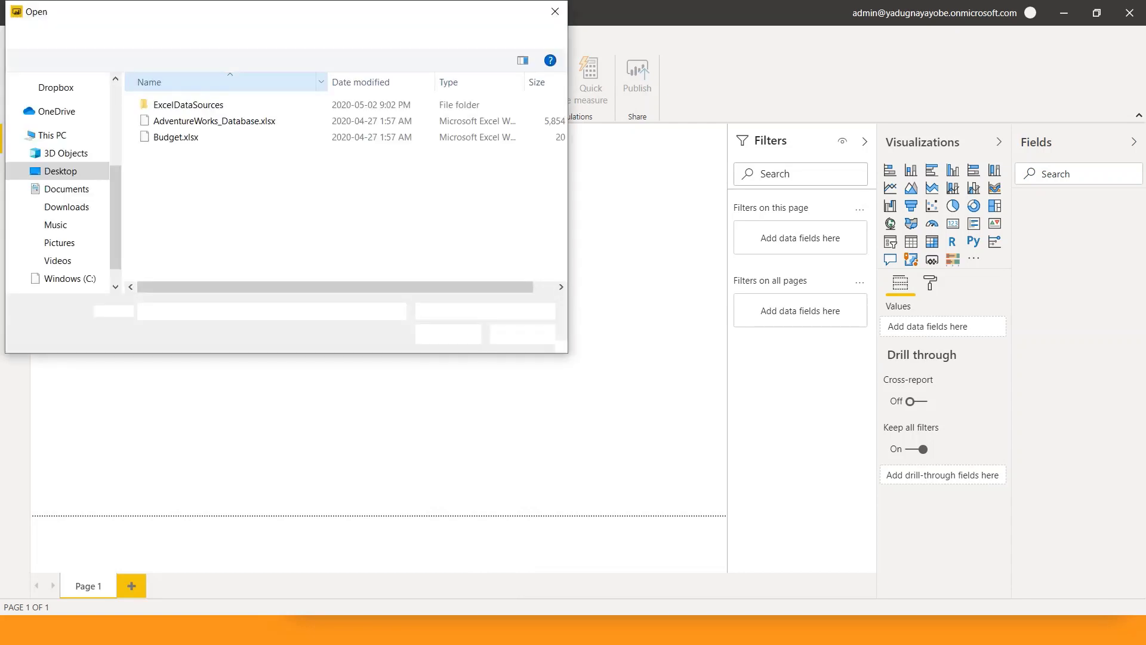
{"action": "left_click", "coordinate": [357, 35]}
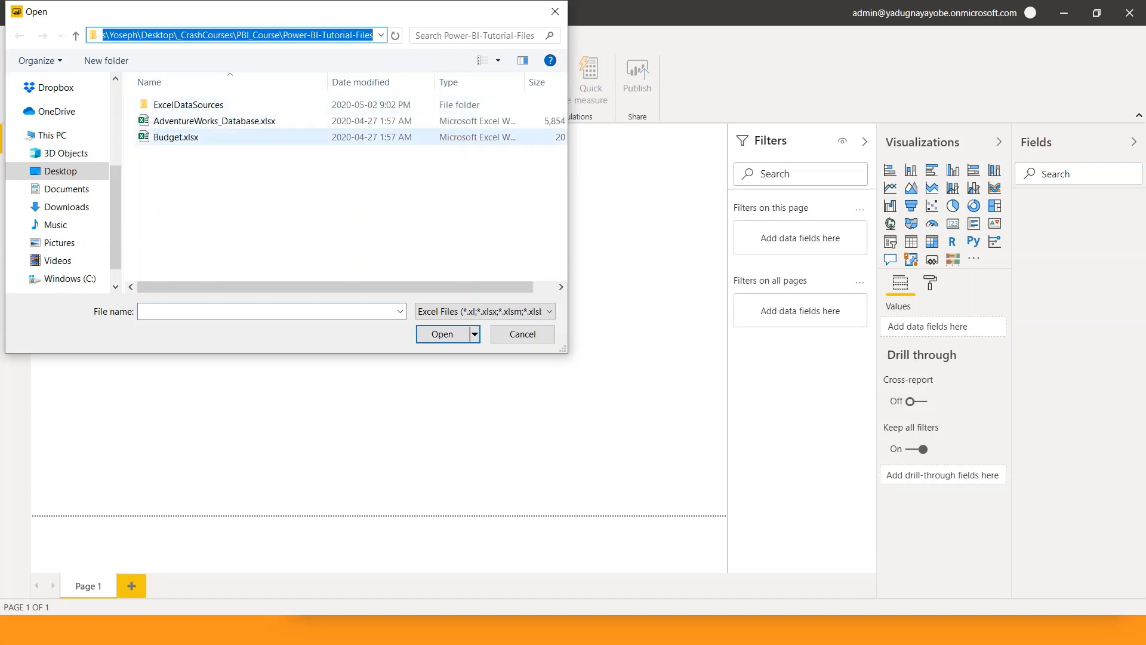
{"action": "key", "text": "alt+Tab"}
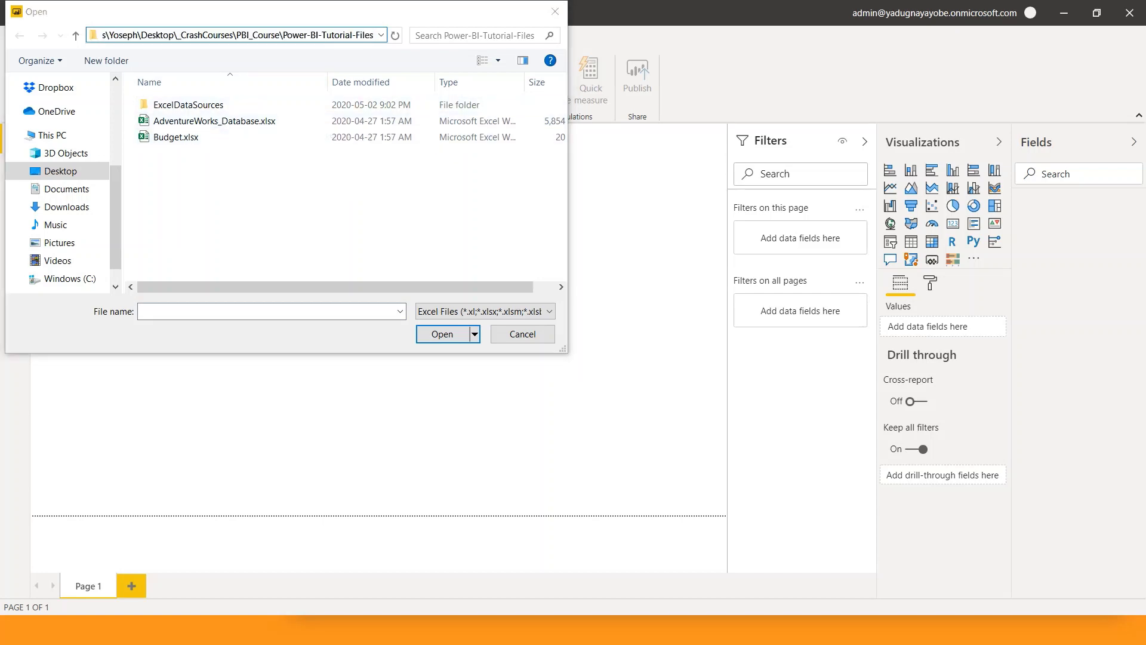
{"action": "key", "text": "alt+Tab"}
{"action": "key", "text": "alt+Tab"}
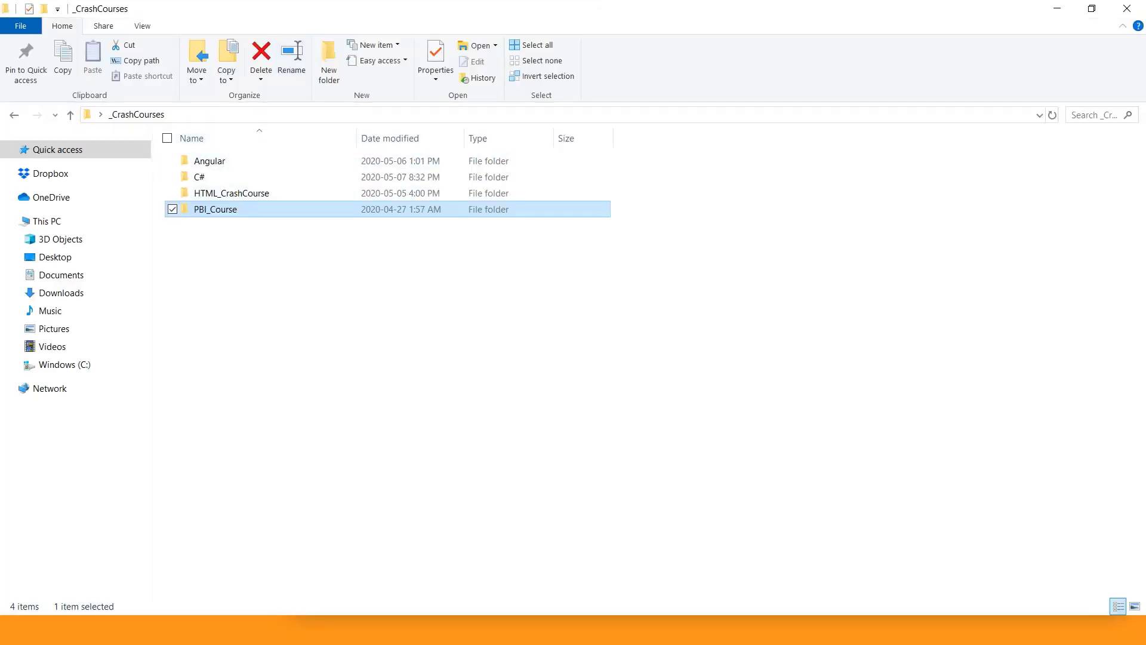
{"action": "key", "text": "alt+d"}
{"action": "type", "text": "C:\\Users\\Yoseph\\Desktop\\_CrashCourses\\PBI_Course\\Power-BI-Tutorial-Files"}
{"action": "key", "text": "Return"}
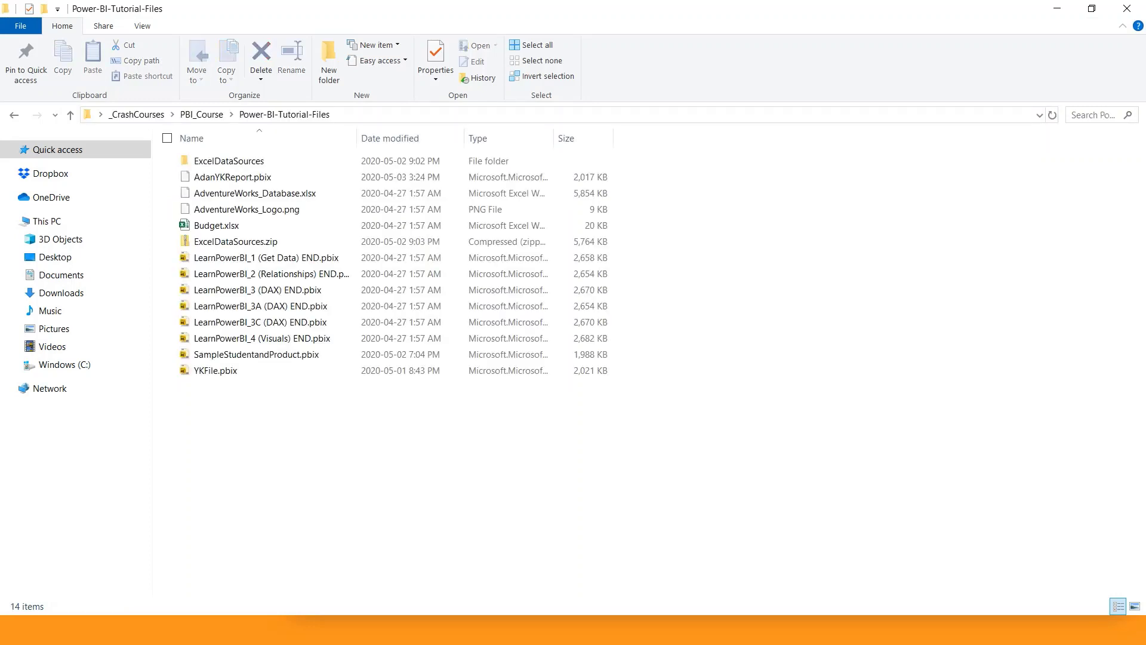
Step: Move AdventureWorks_Database.xlsx from Power-BI-Tutorial-Files into a new subfolder named DS
{"action": "left_click", "coordinate": [255, 193]}
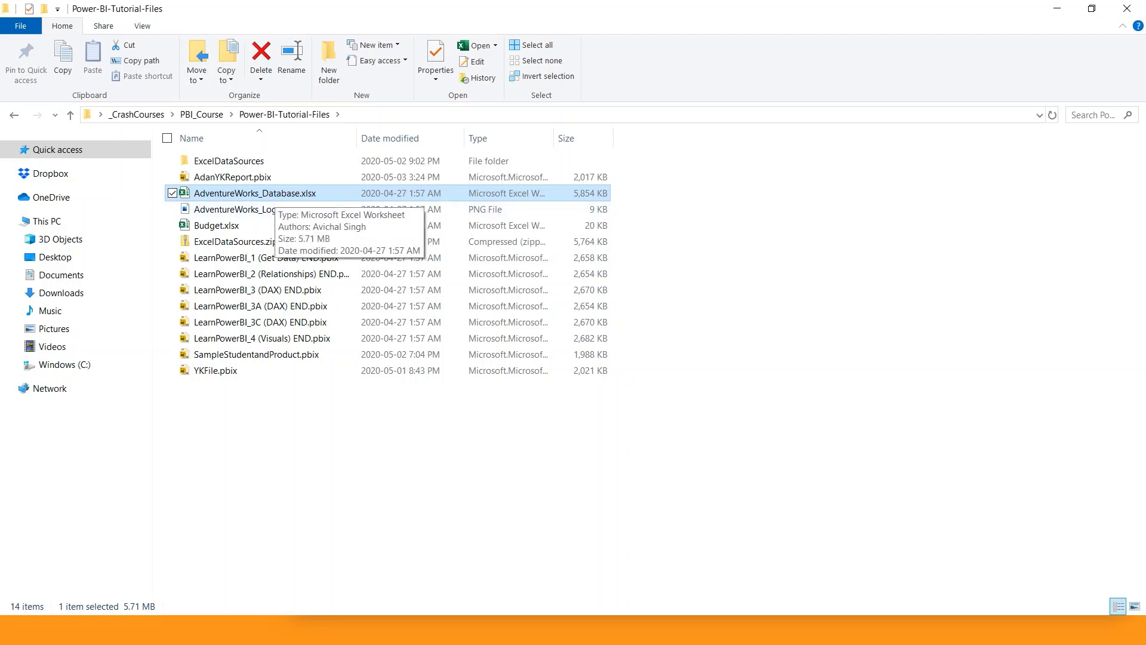
{"action": "key", "text": "ctrl+x"}
{"action": "right_click", "coordinate": [251, 483]}
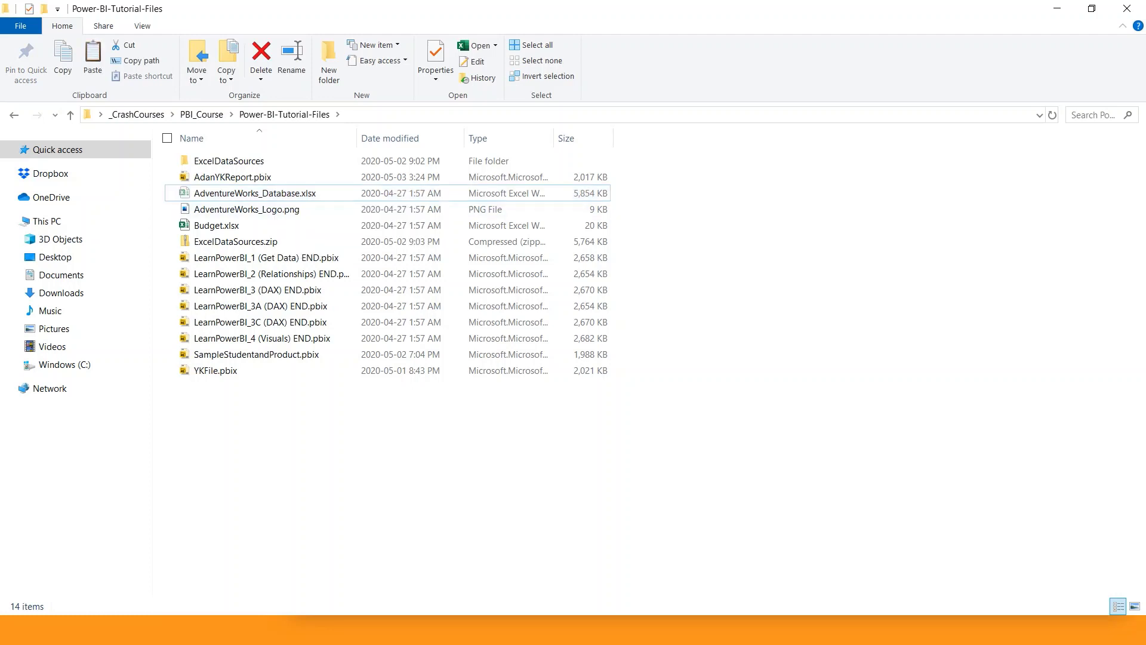
{"action": "mouse_move", "coordinate": [149, 450]}
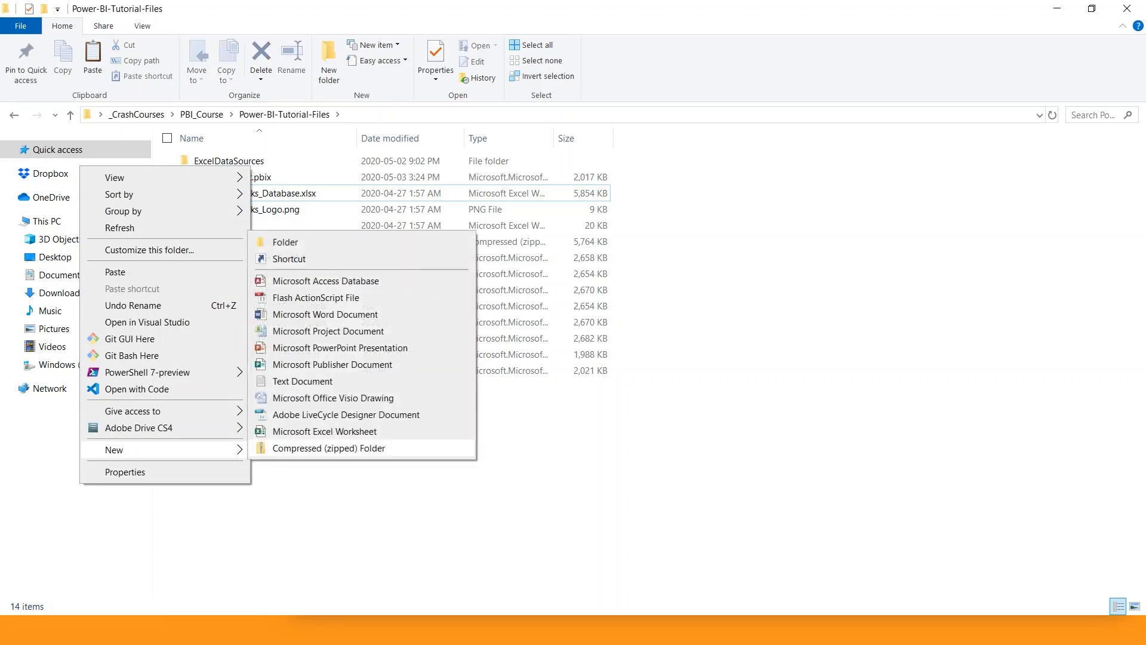
{"action": "left_click", "coordinate": [286, 242]}
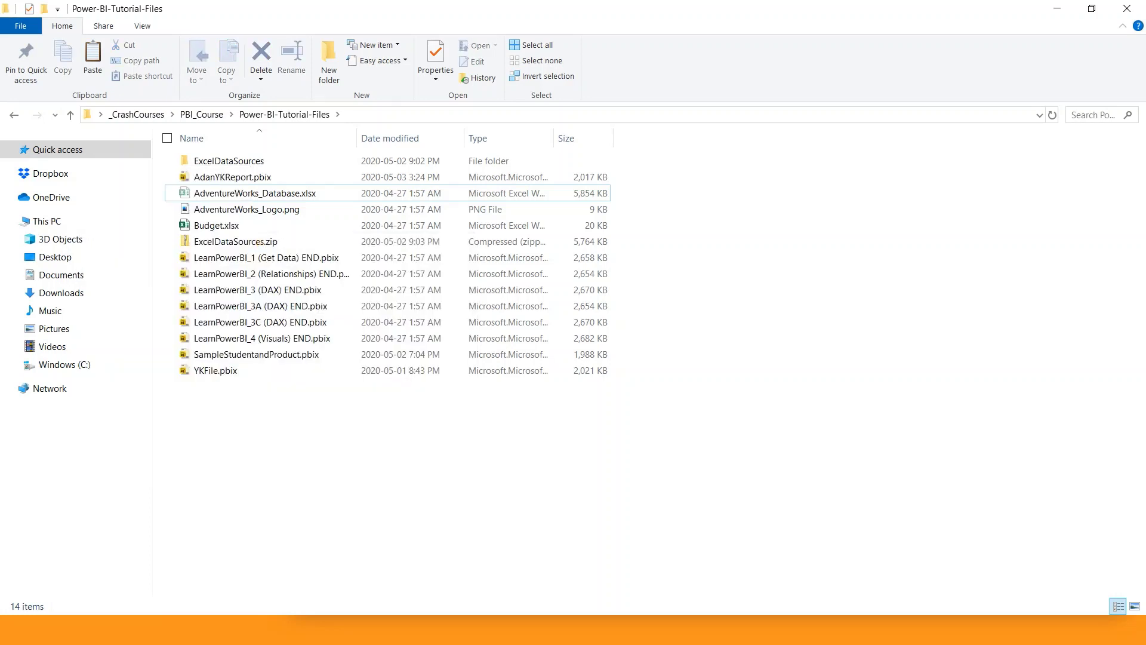
{"action": "type", "text": "DS"}
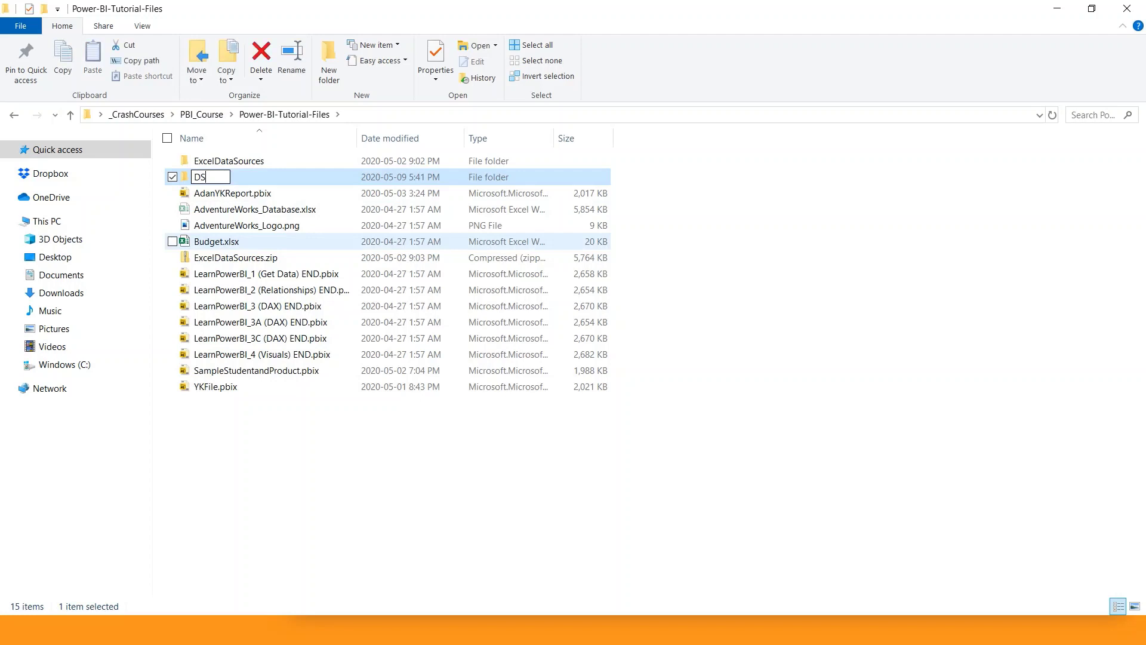
{"action": "key", "text": "Return"}
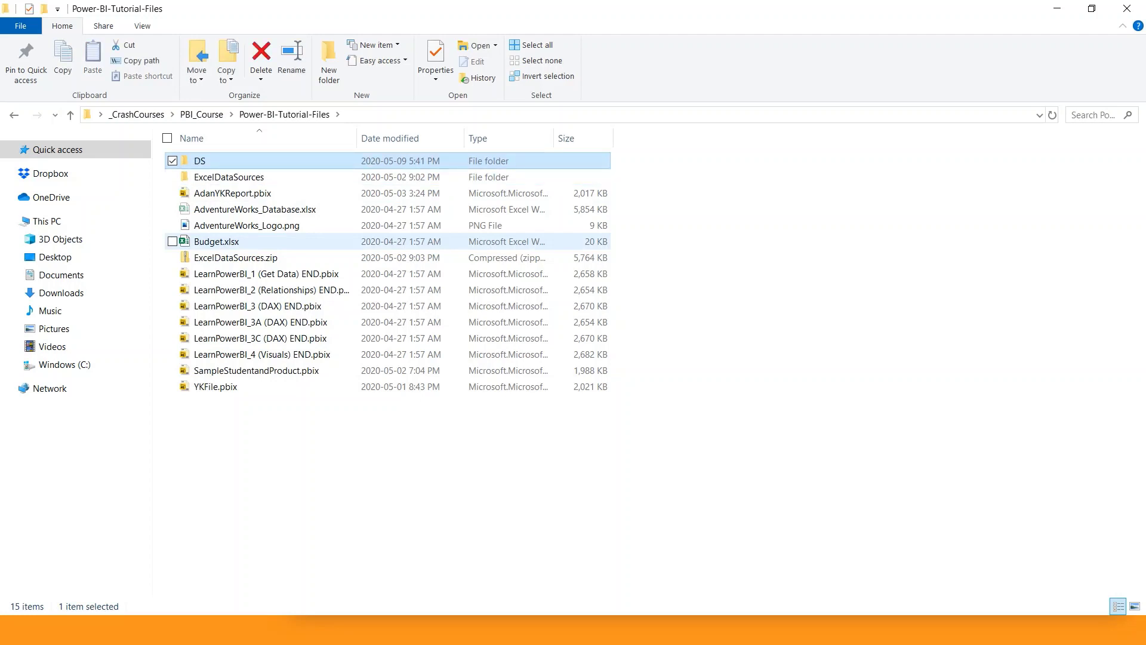
{"action": "key", "text": "Return"}
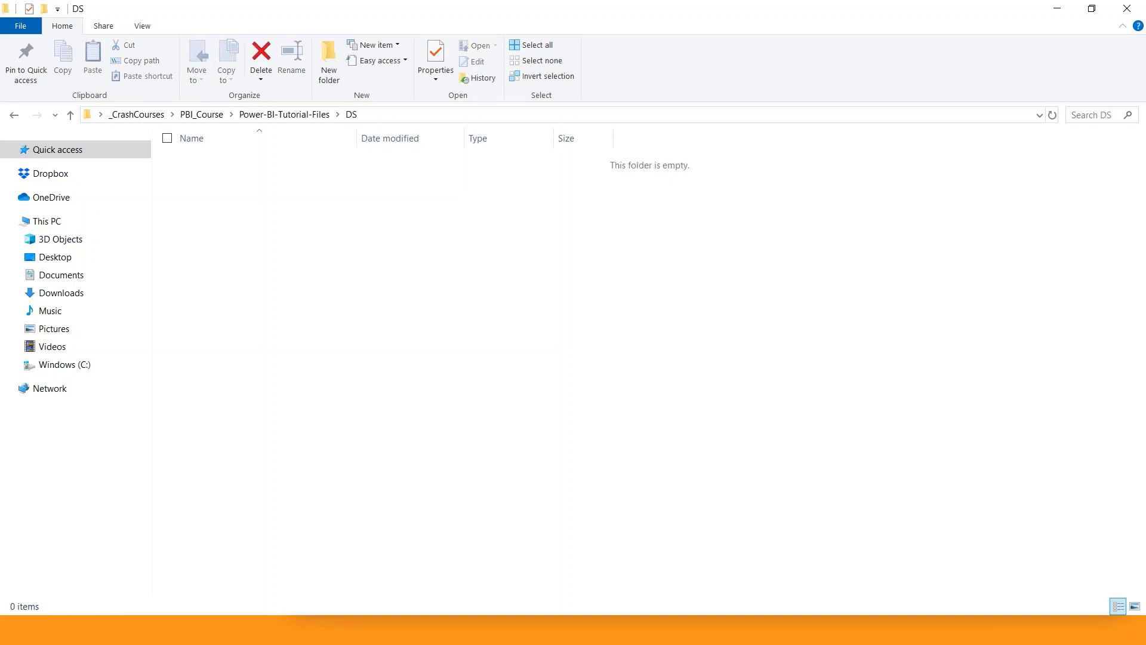
{"action": "key", "text": "ctrl+v"}
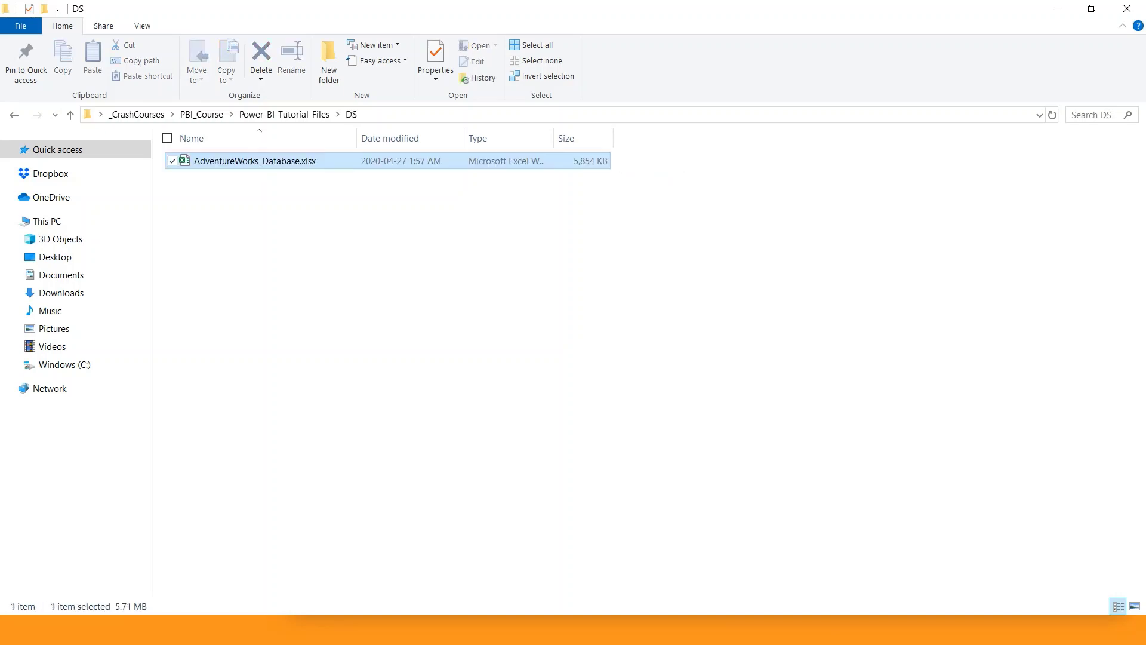
{"action": "key", "text": "Escape"}
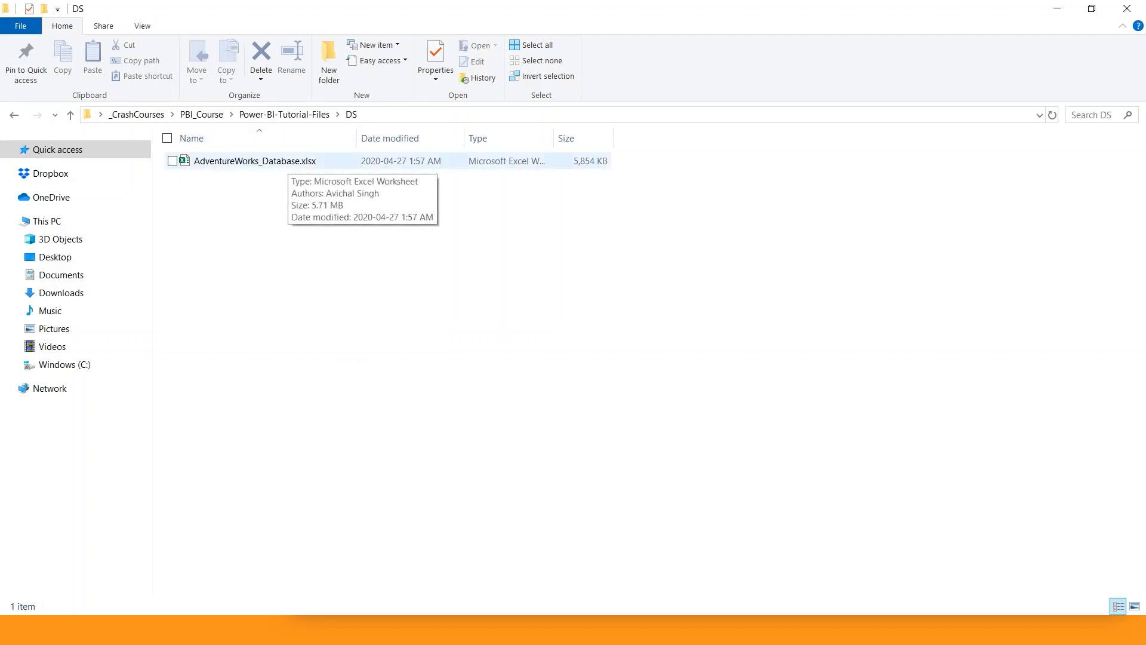
Step: Switch to Power BI Desktop's Excel import dialog and open AdventureWorks_Database.xlsx from the DS folder
{"action": "key", "text": "alt+Tab"}
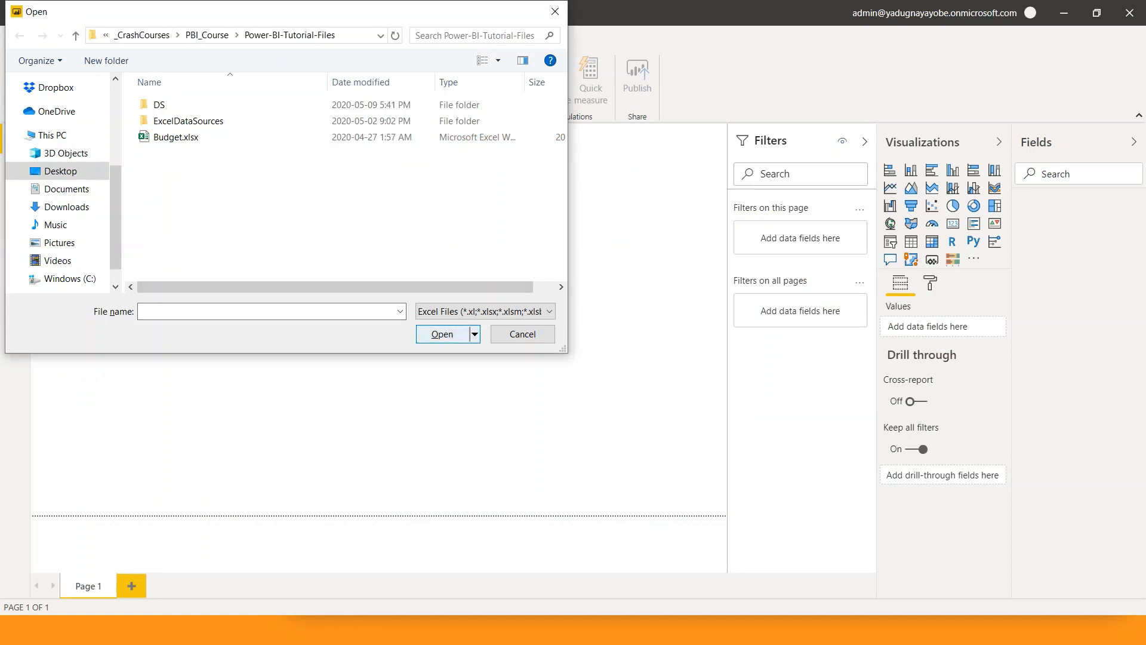
{"action": "left_click", "coordinate": [160, 105]}
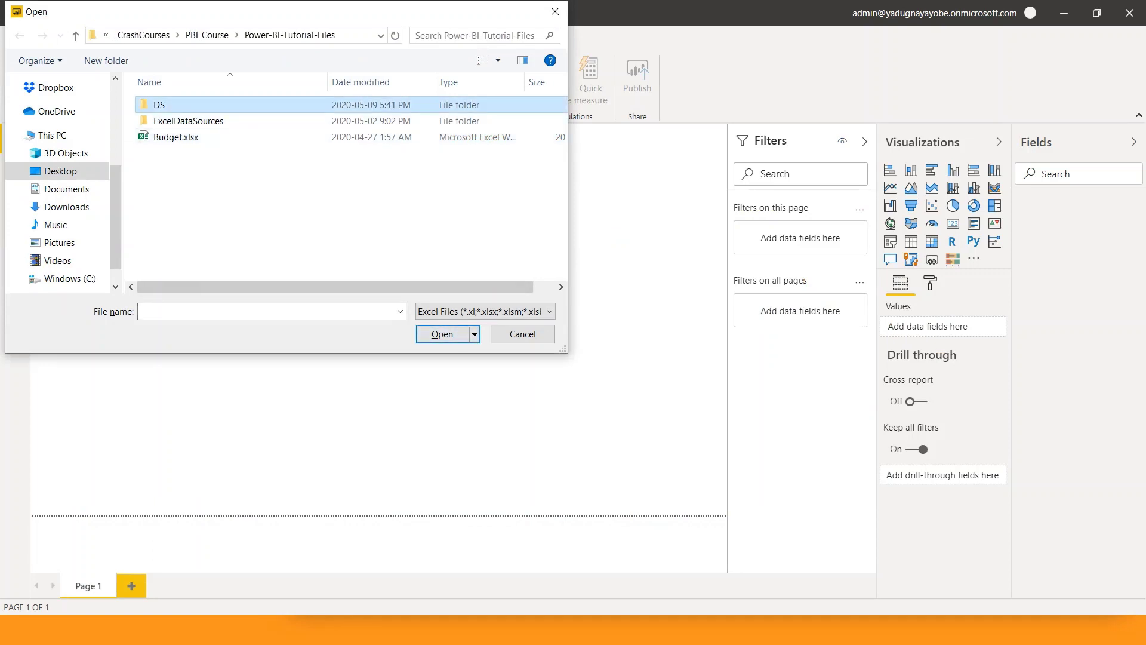
{"action": "double_click", "coordinate": [160, 105]}
{"action": "double_click", "coordinate": [203, 105]}
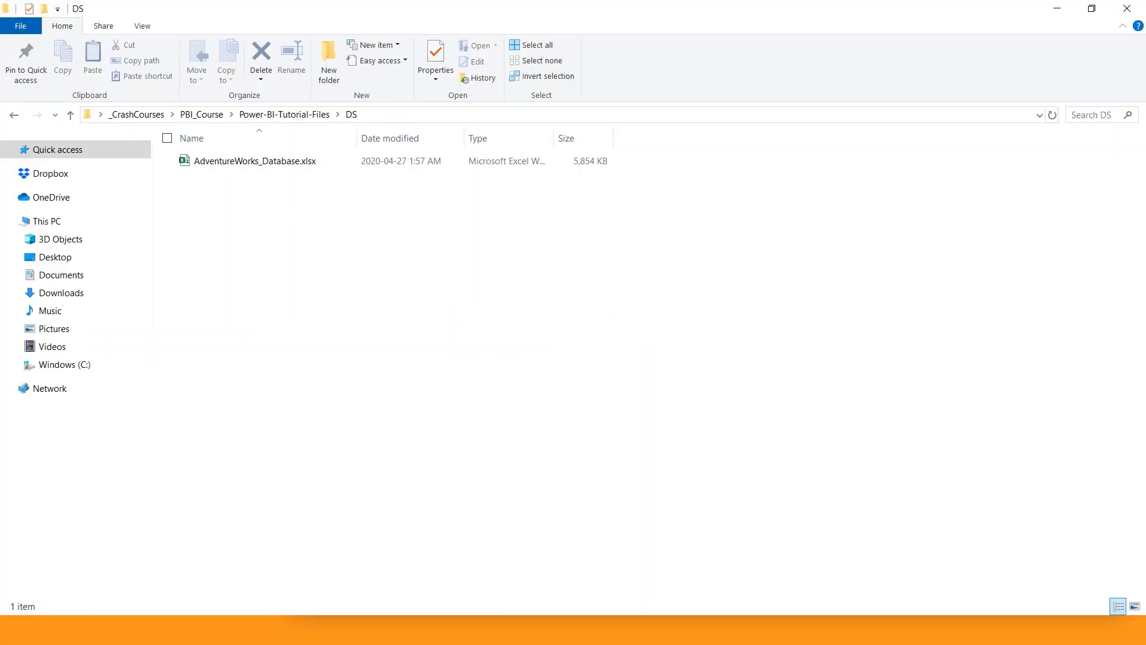
Step: Switch back to the blank Power BI Desktop report and examine its file options and its insert, modeling, view and help commands
{"action": "key", "text": "alt+Tab"}
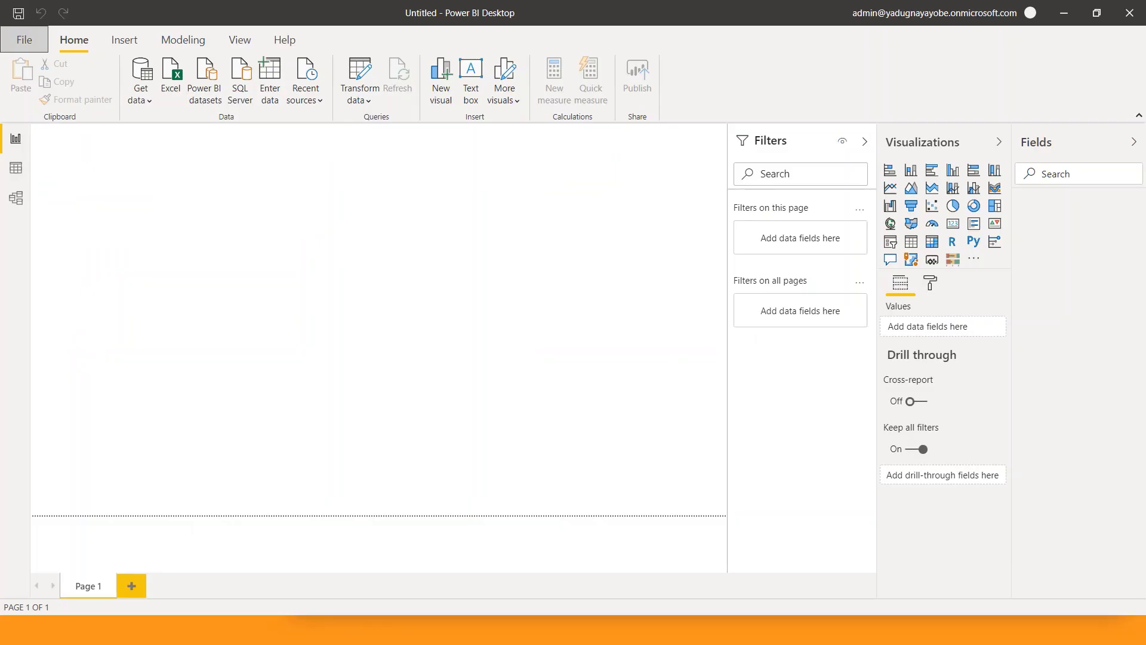
{"action": "left_click", "coordinate": [24, 40]}
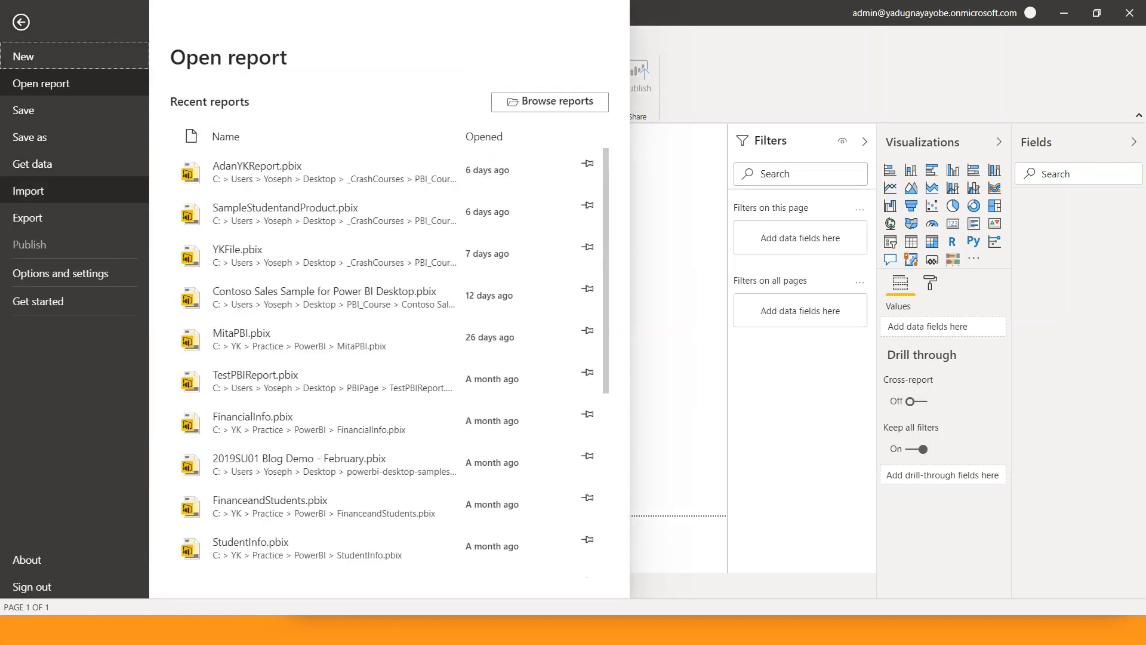
{"action": "left_click", "coordinate": [21, 22]}
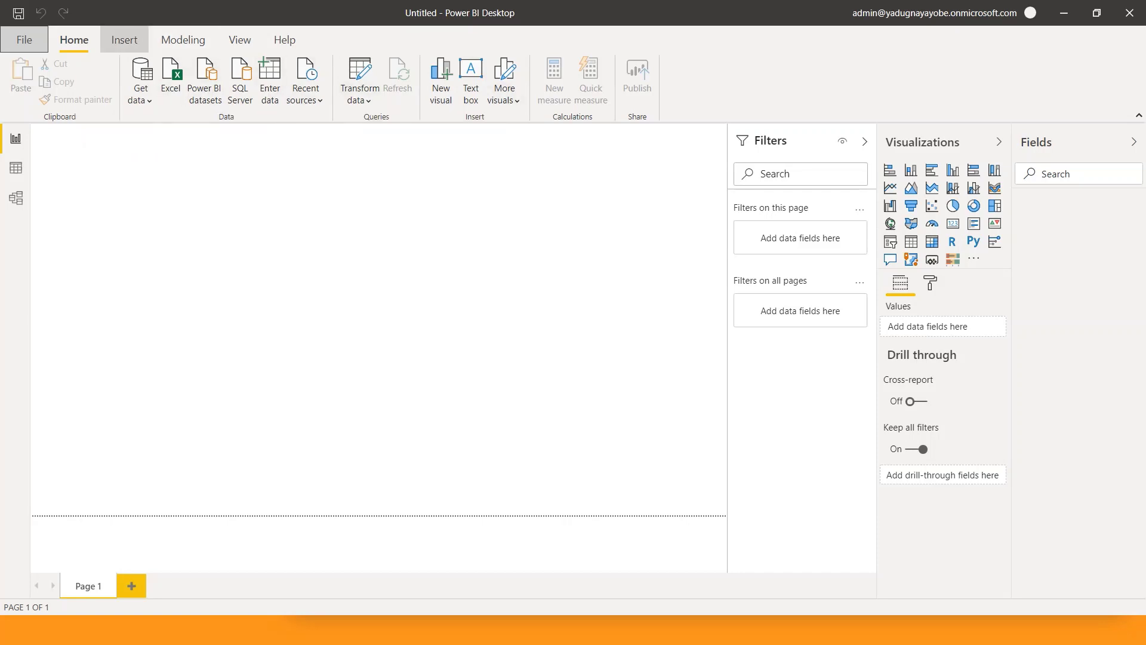
{"action": "left_click", "coordinate": [124, 39]}
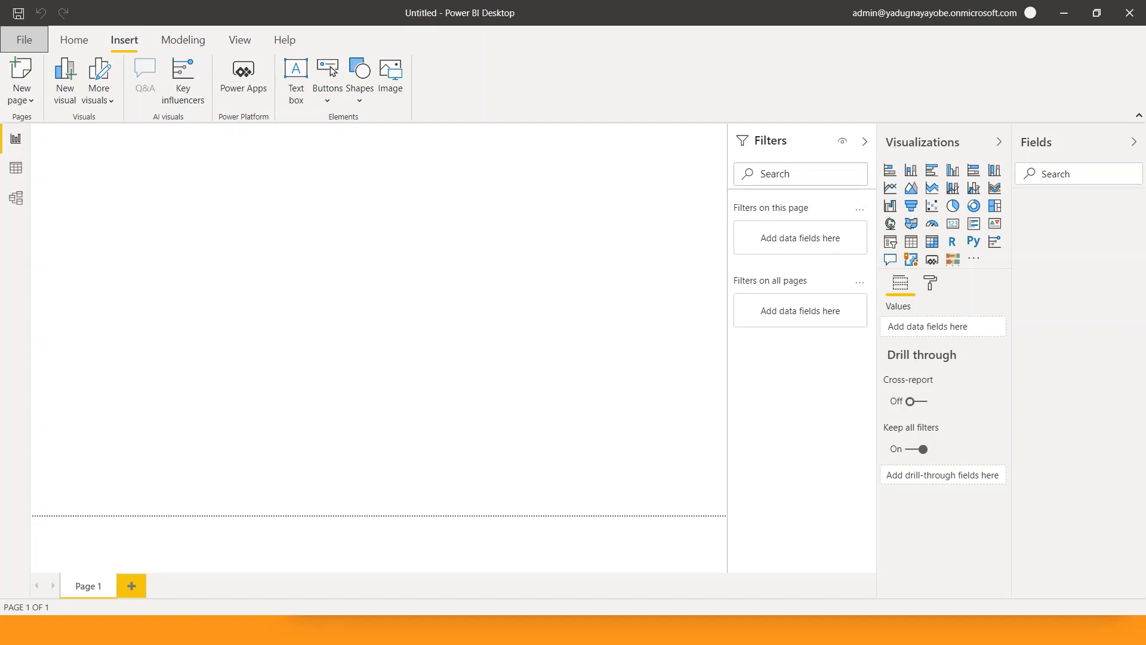
{"action": "left_click", "coordinate": [182, 40]}
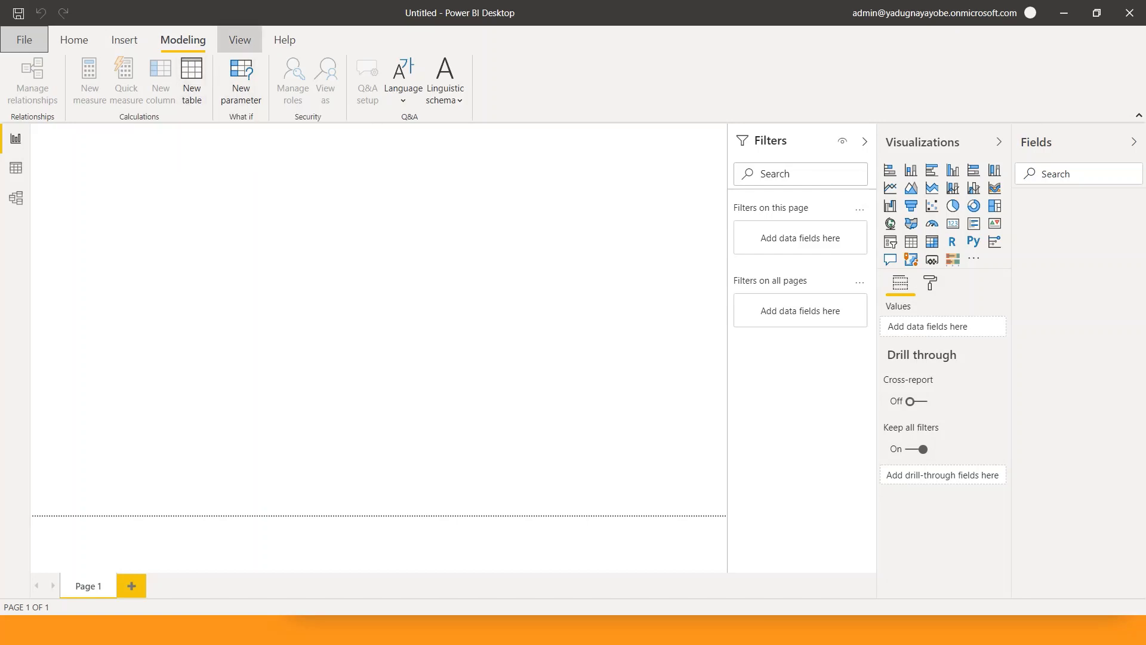
{"action": "left_click", "coordinate": [239, 39]}
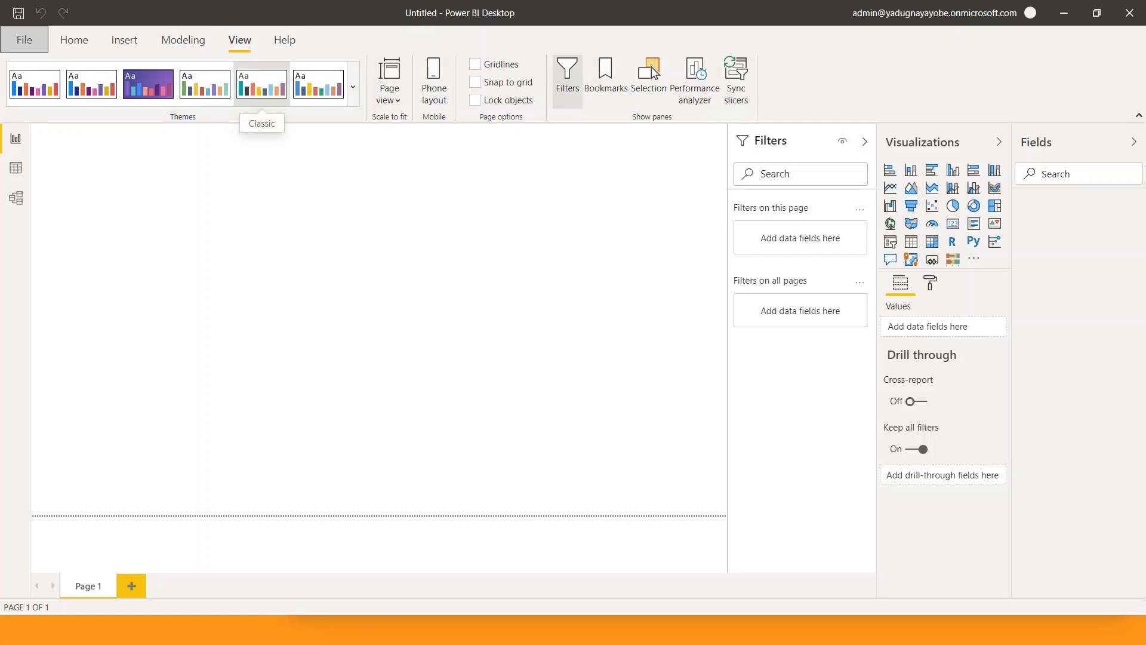
{"action": "left_click", "coordinate": [284, 39]}
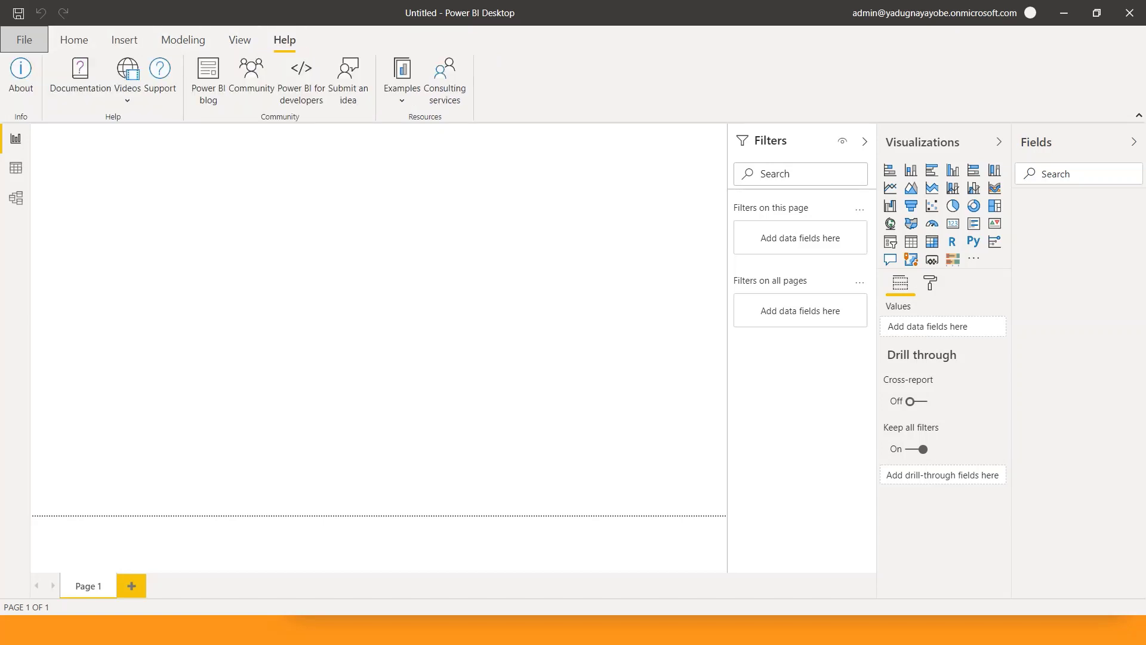
{"action": "left_click", "coordinate": [23, 40]}
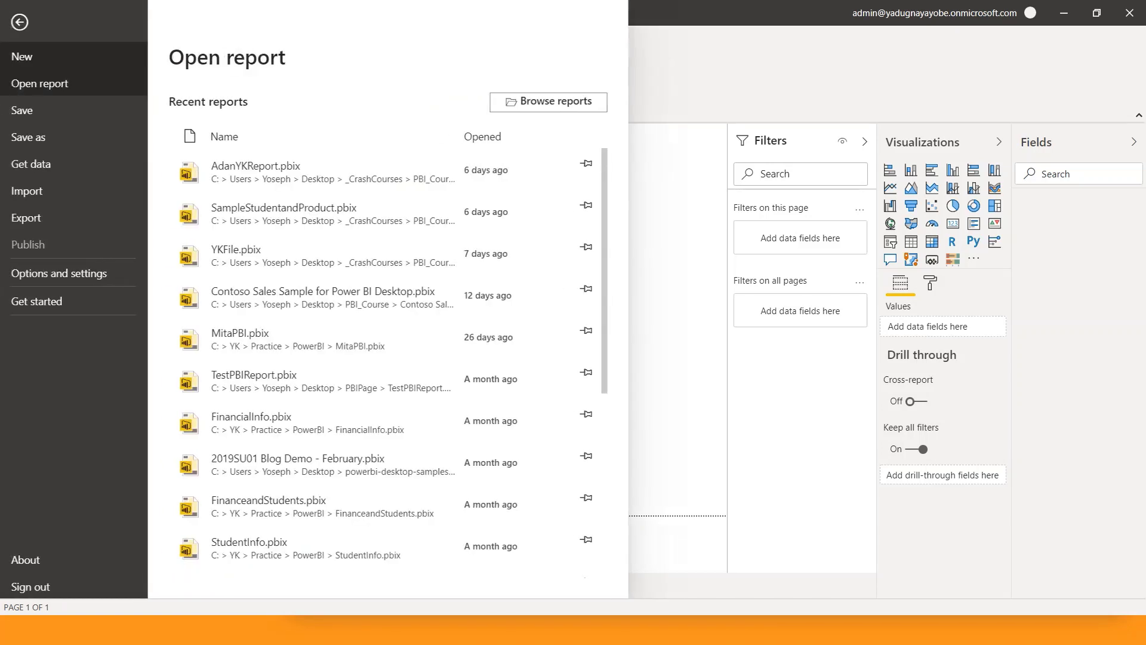
{"action": "left_click", "coordinate": [20, 25]}
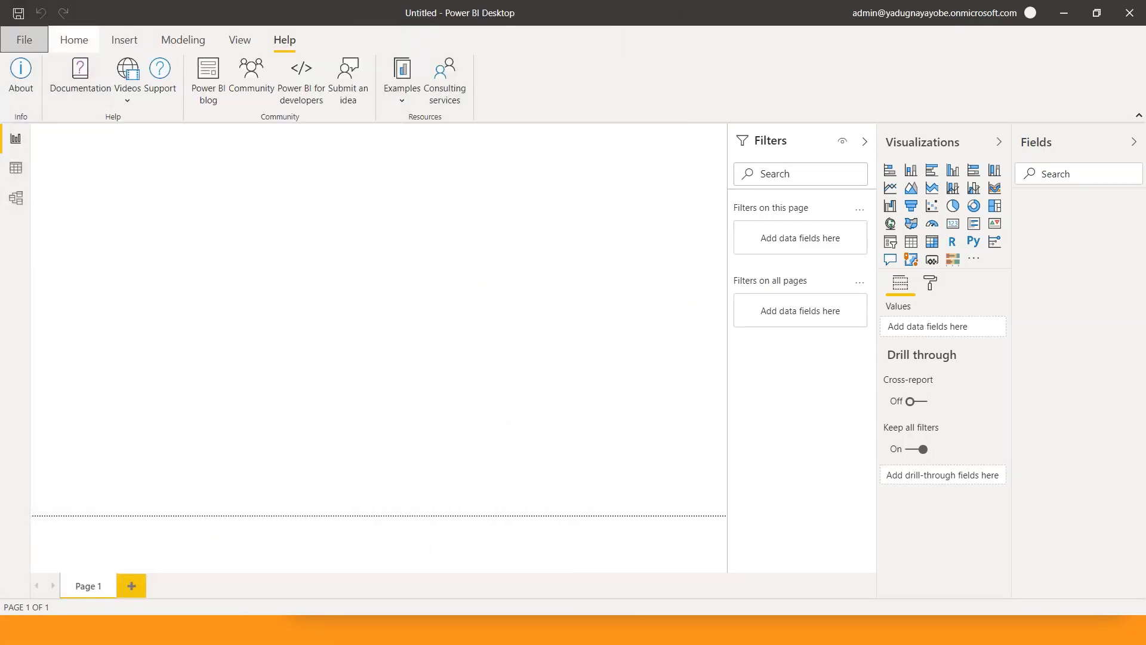
Step: Bring back the Home commands, look at the empty model view and return to the report view
{"action": "left_click", "coordinate": [74, 40]}
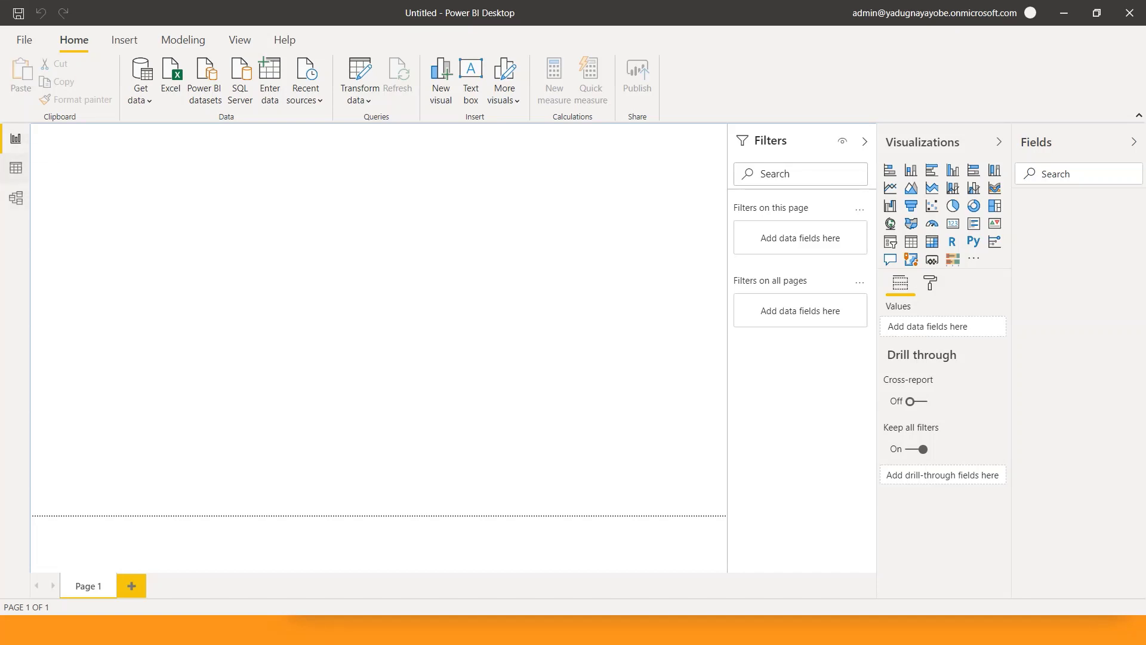
{"action": "left_click", "coordinate": [15, 197]}
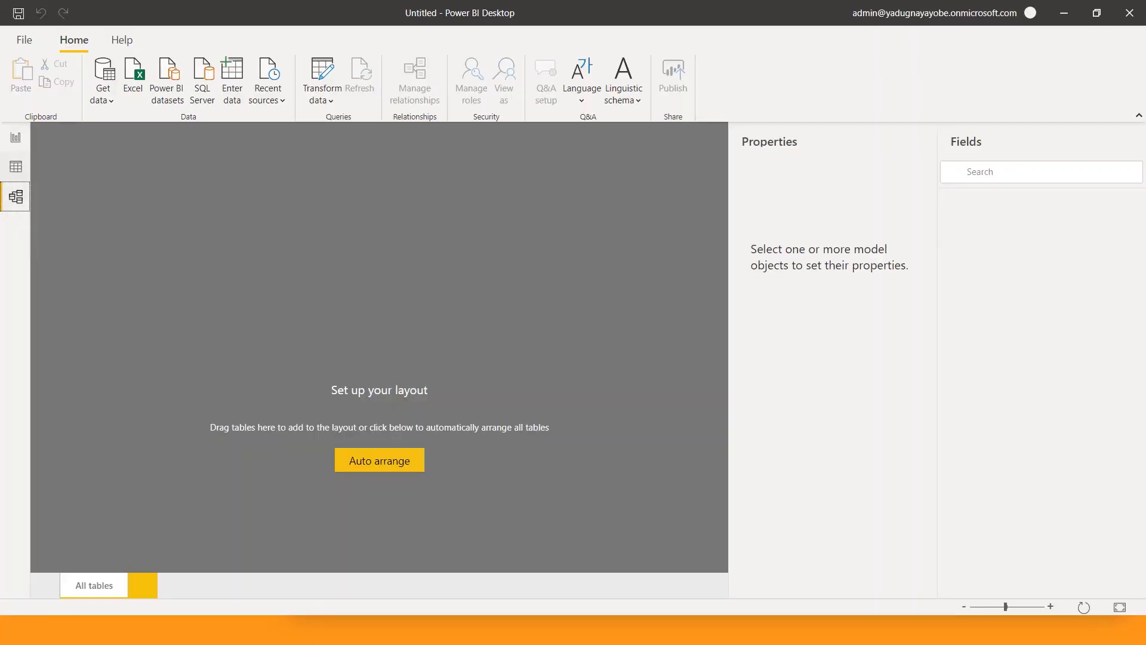
{"action": "left_click", "coordinate": [15, 138]}
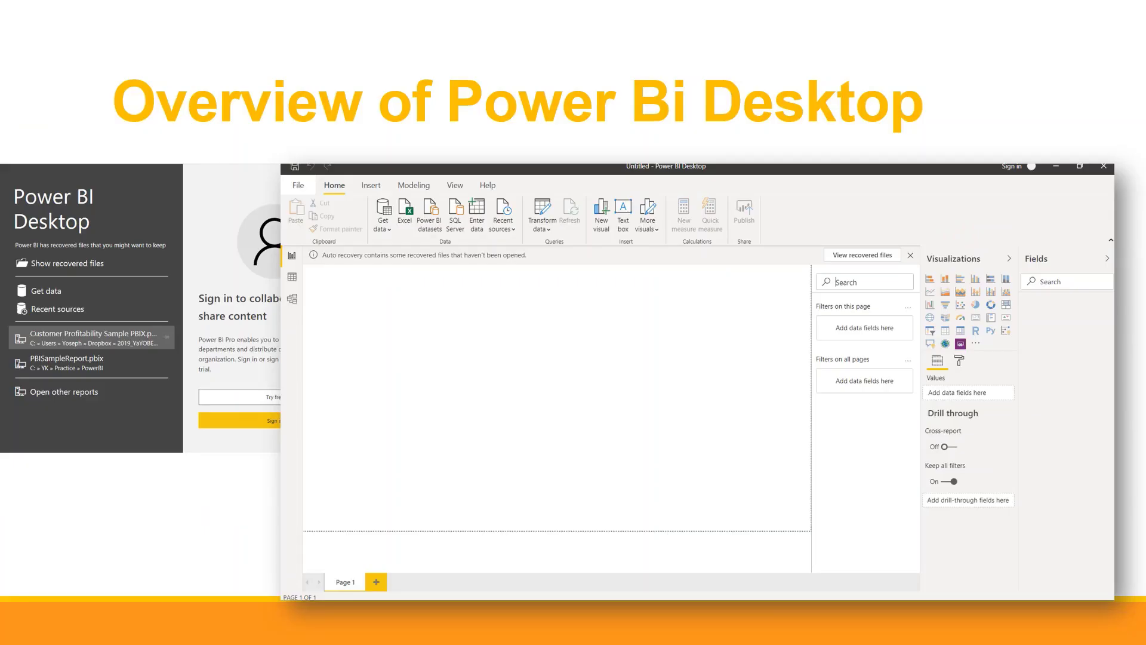
{"action": "left_click_drag", "start_coordinate": [322, 315], "coordinate": [511, 373]}
{"action": "left_click_drag", "start_coordinate": [717, 426], "coordinate": [1012, 335]}
{"action": "mouse_move", "coordinate": [1040, 287]}
{"action": "left_mouse_down"}
{"action": "mouse_move", "coordinate": [1015, 203]}
{"action": "mouse_move", "coordinate": [305, 355]}
{"action": "left_mouse_up"}
{"action": "left_click_drag", "start_coordinate": [412, 442], "coordinate": [505, 467]}
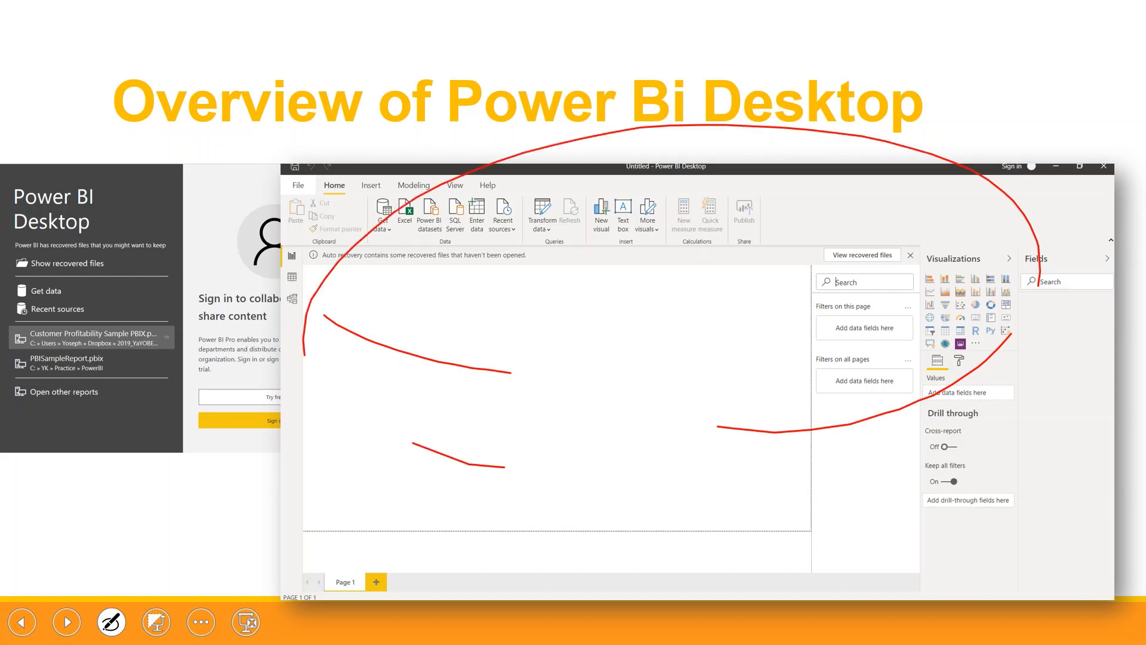